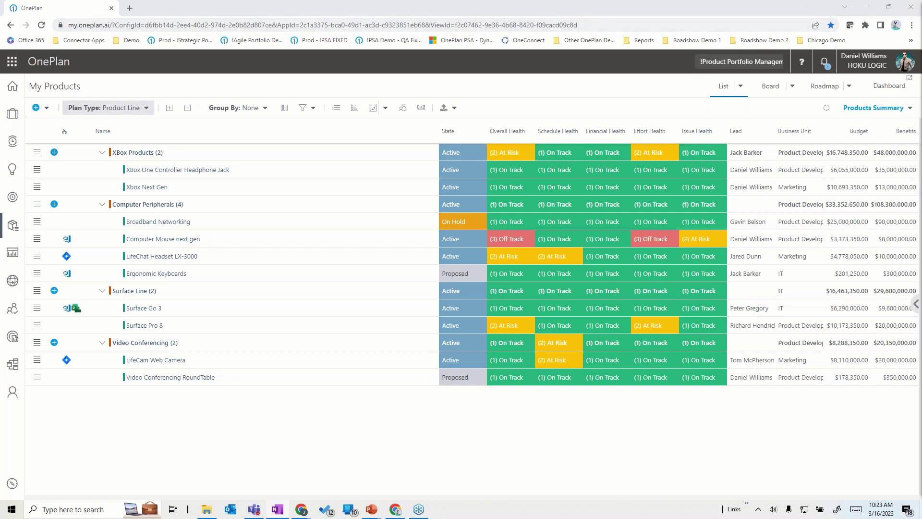
Step: Switch the product list to the Product by Category view and expand its groups
click(146, 109)
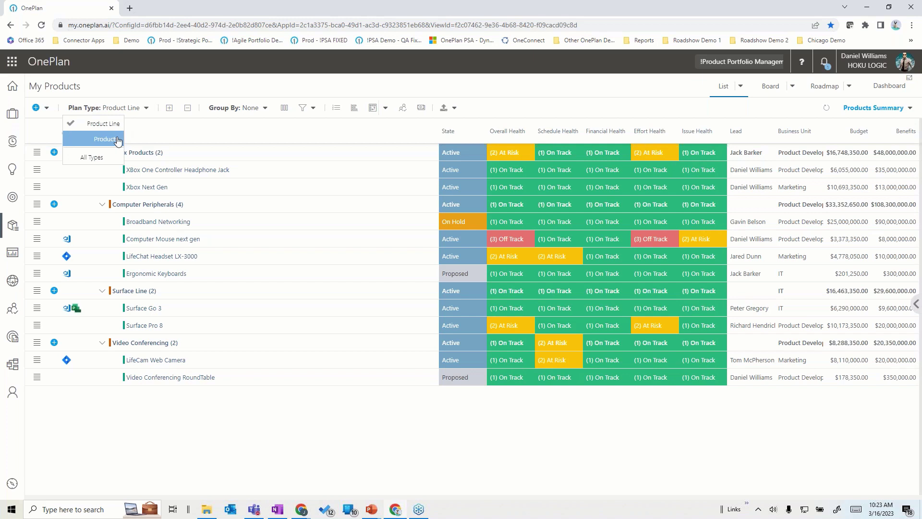
click(214, 84)
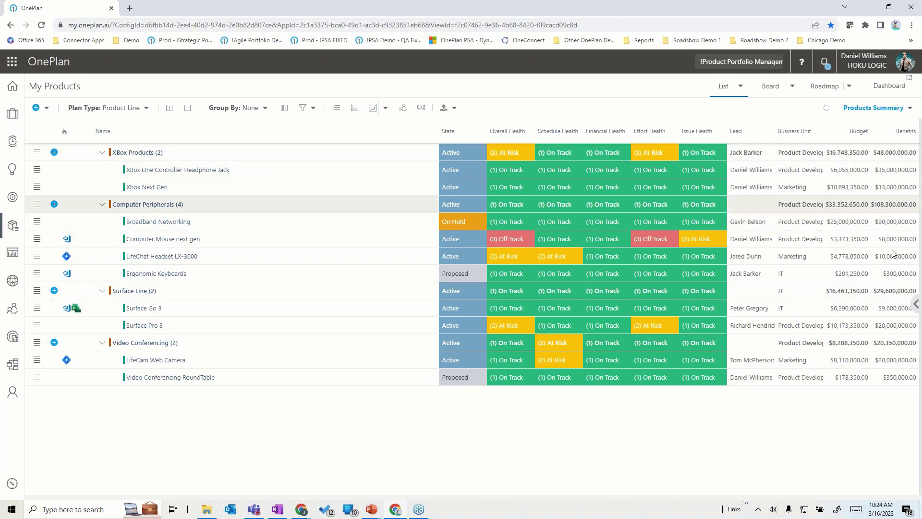
click(741, 86)
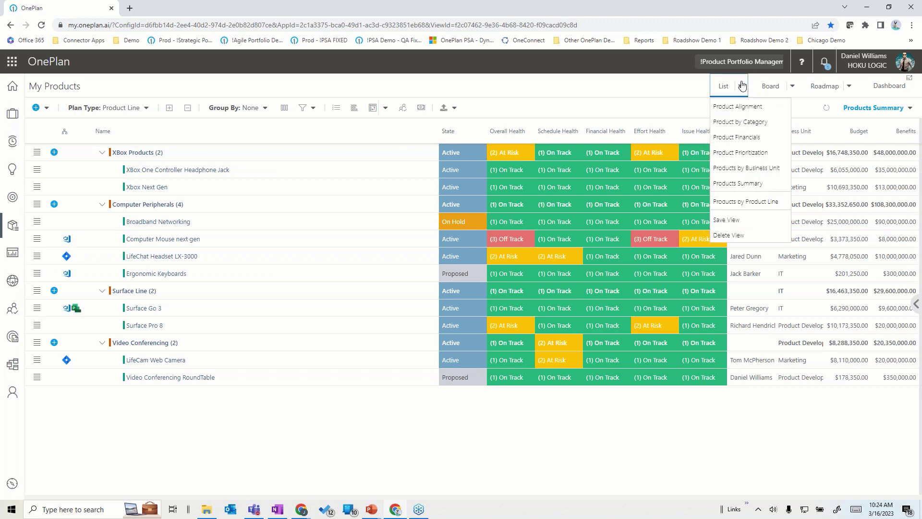
click(734, 123)
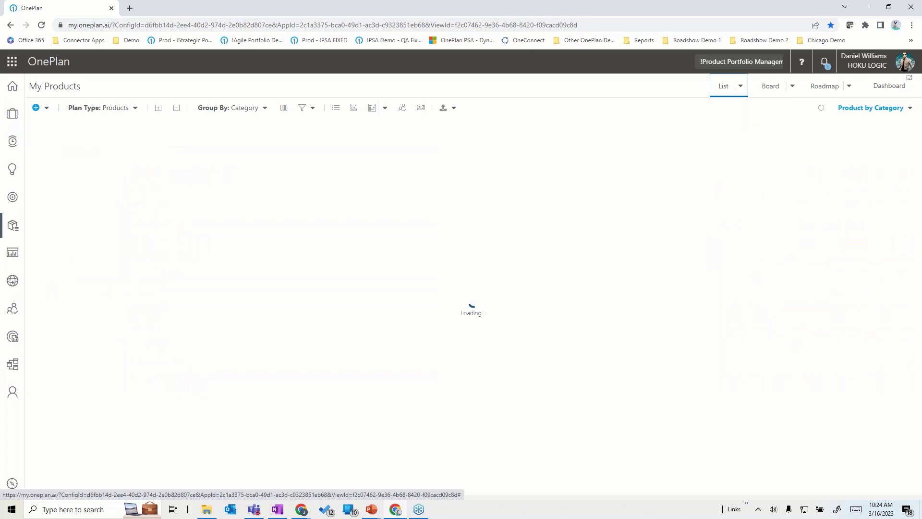
click(158, 110)
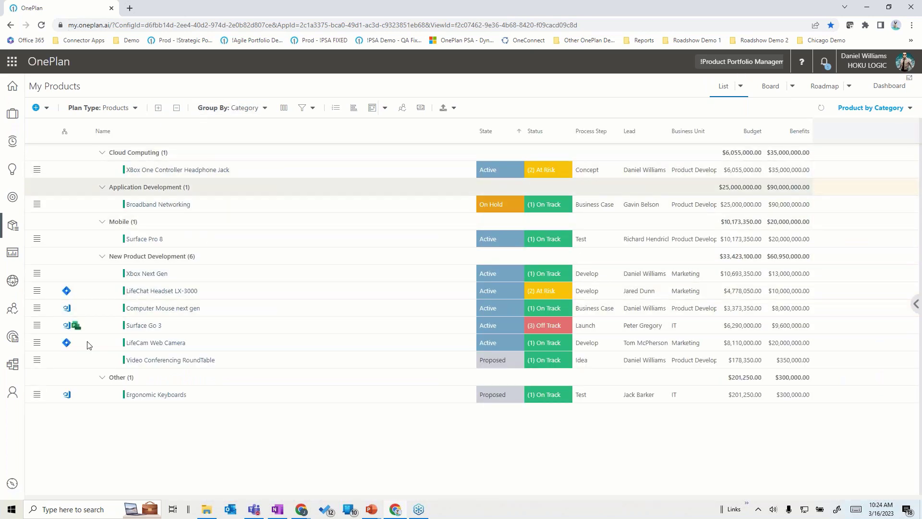
Step: Look at the product list in the Product Financials view and in the Product Prioritization view
click(741, 88)
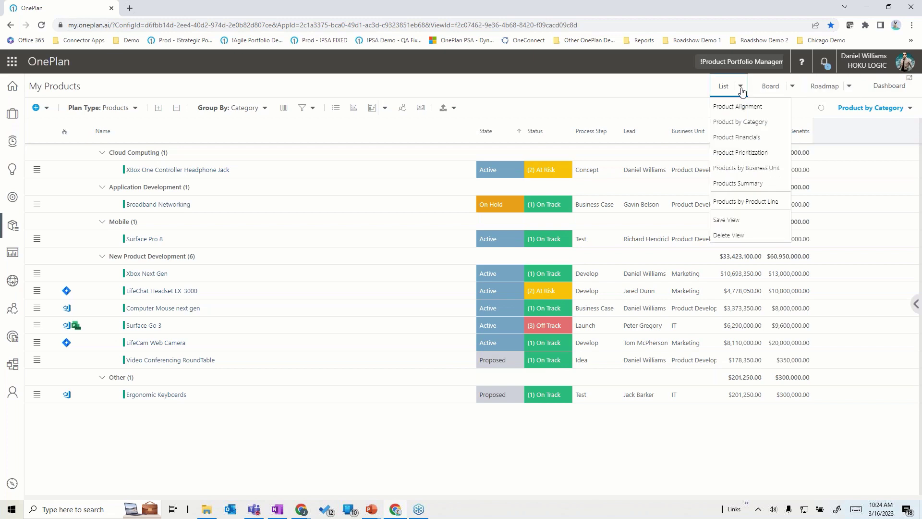
click(742, 139)
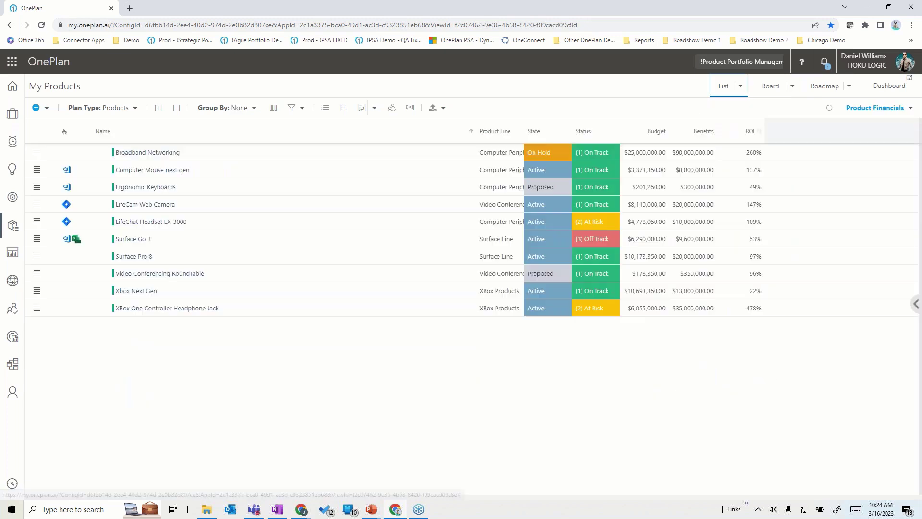
click(740, 86)
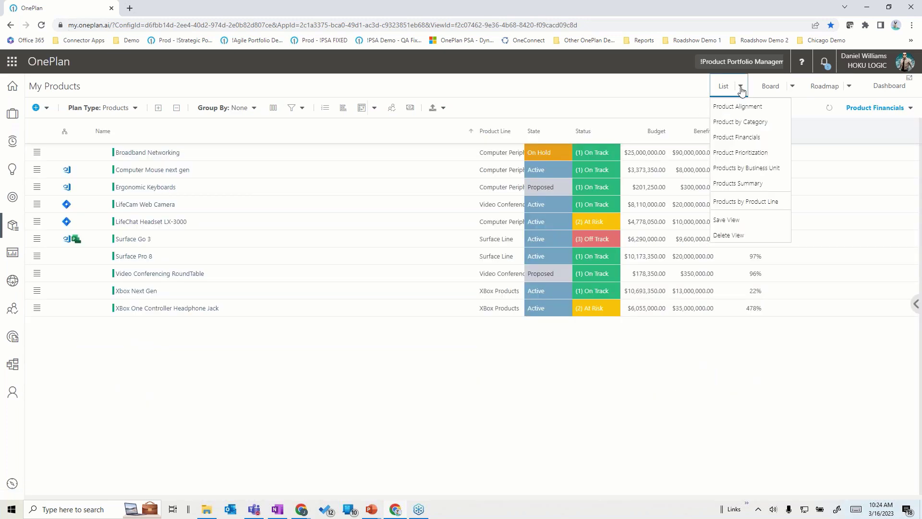
click(736, 153)
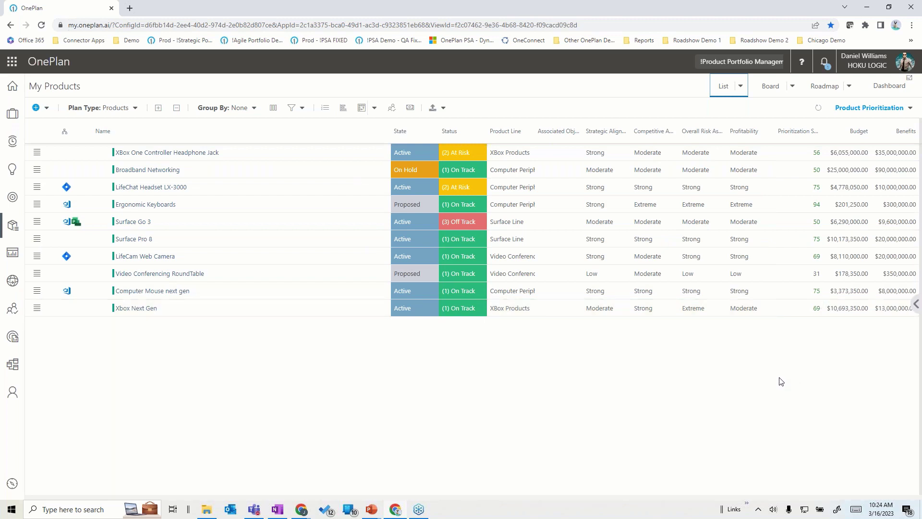
Step: Return the list to the Products Summary view and open the Product Board by Product Line
click(855, 110)
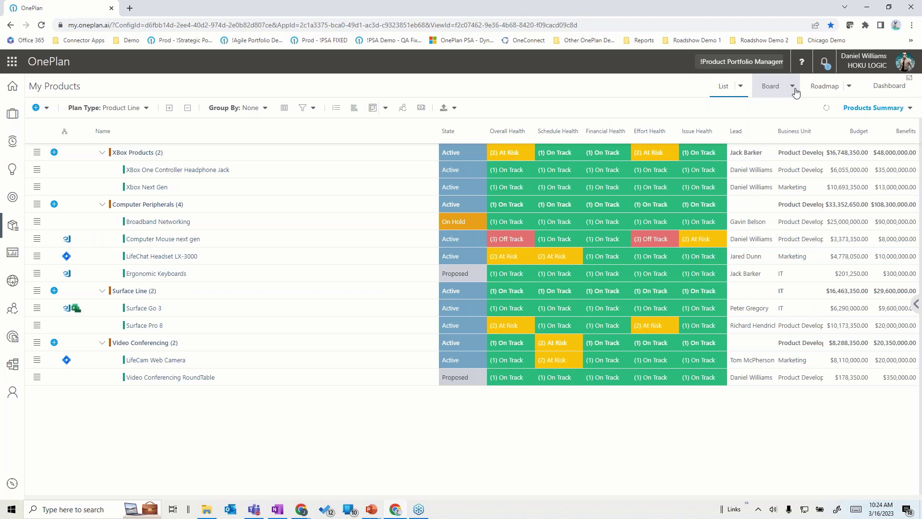
click(793, 89)
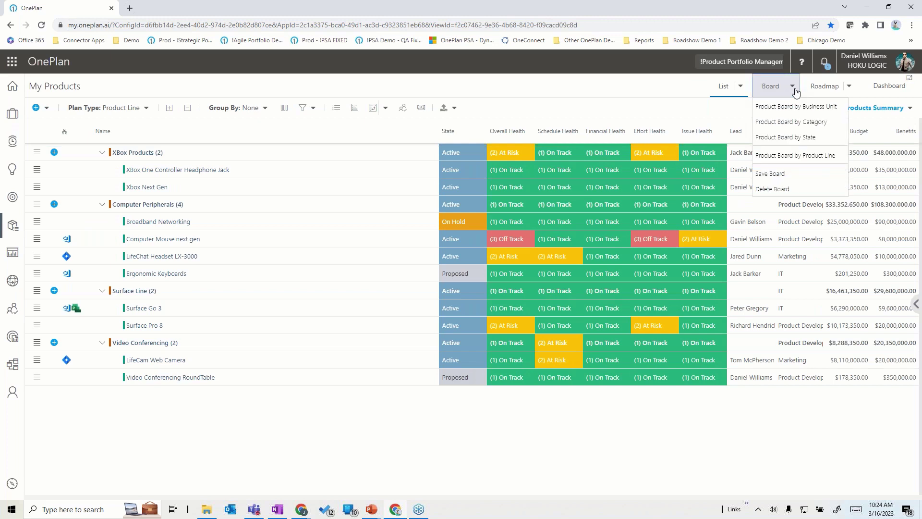
click(778, 156)
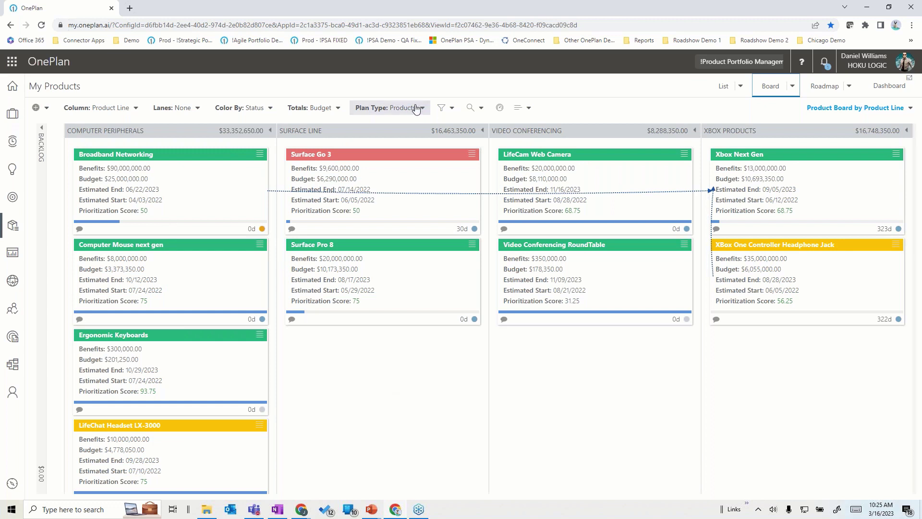
Step: Check the board's lane and filter options, and expand the Backlog column to inspect it before collapsing it again
click(193, 110)
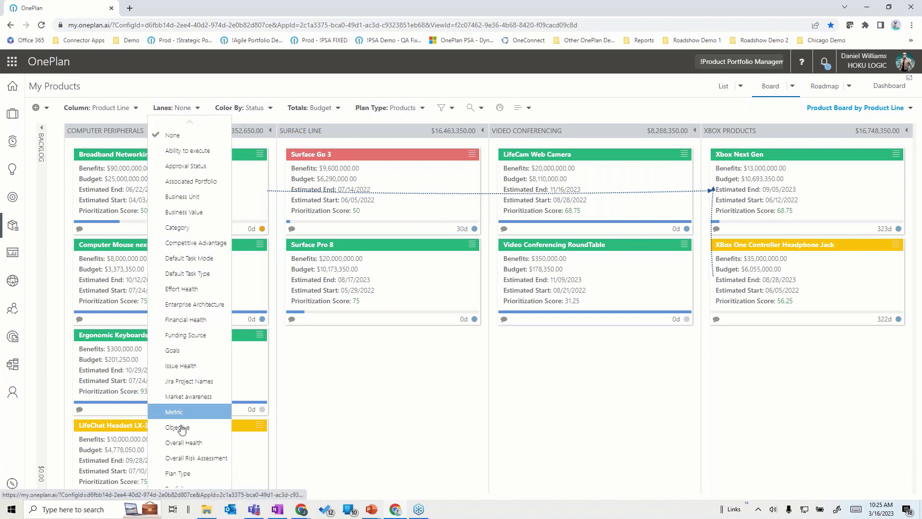
click(441, 107)
click(507, 82)
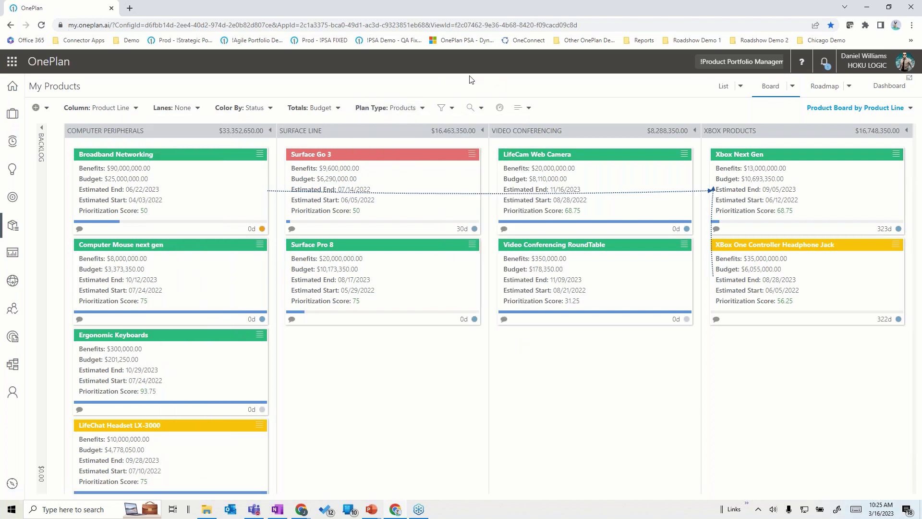
click(42, 130)
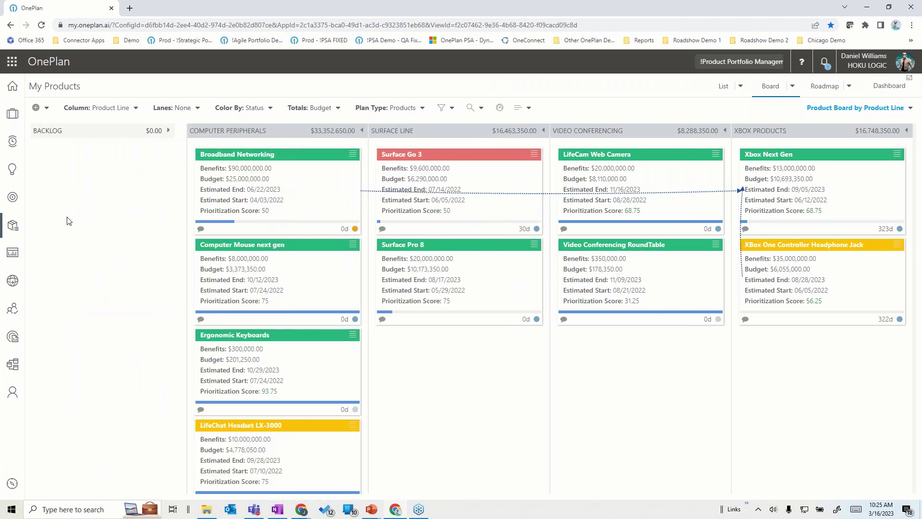
click(168, 130)
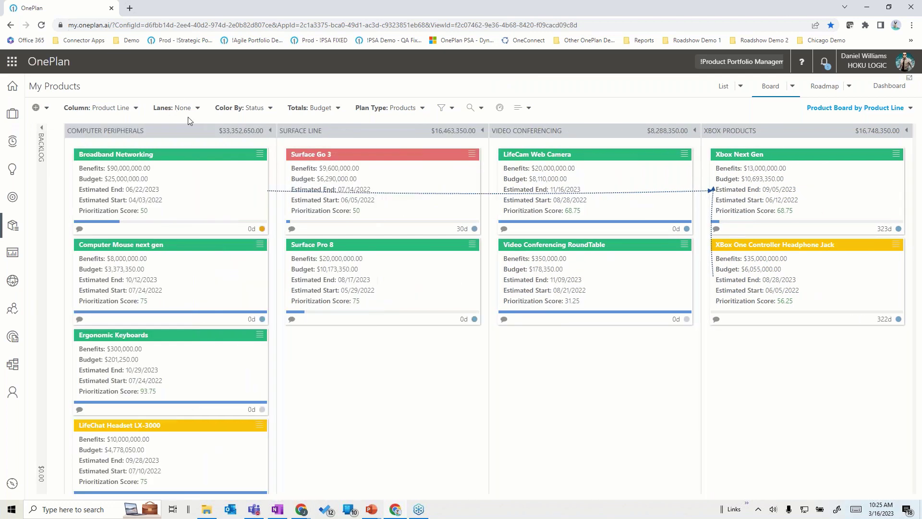
Step: Show the products on the Product Board by Category and on the Product Roadmap by Product Line
click(791, 87)
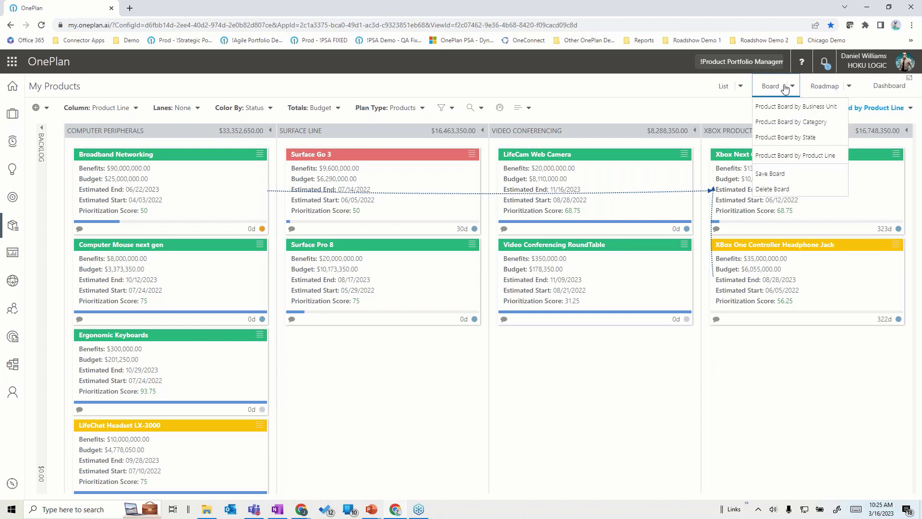
click(778, 123)
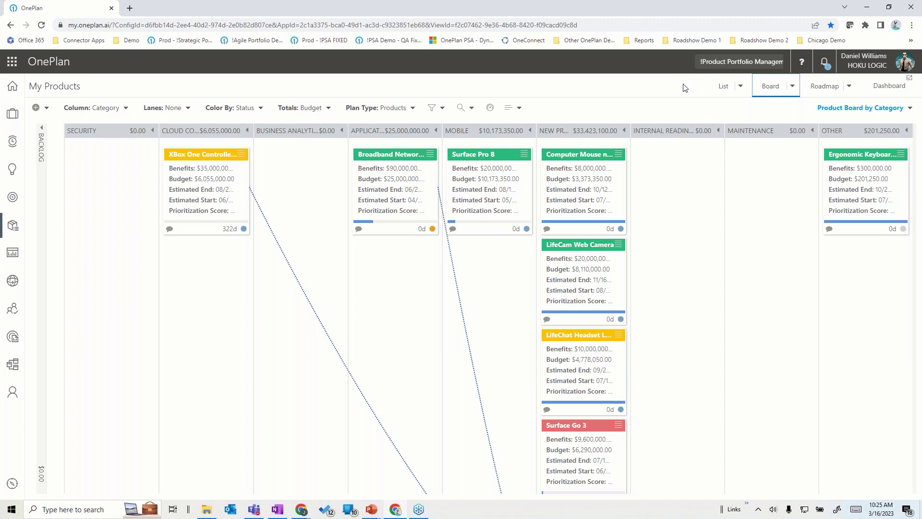
click(828, 88)
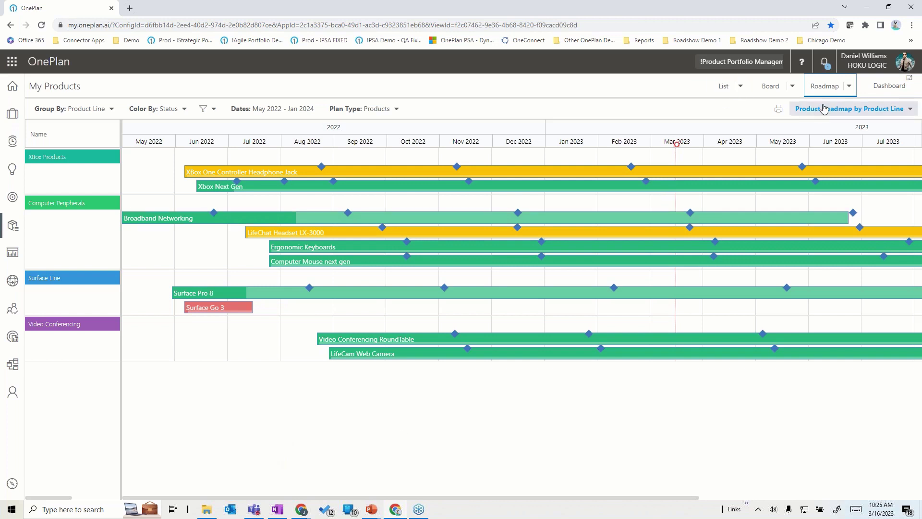
click(849, 87)
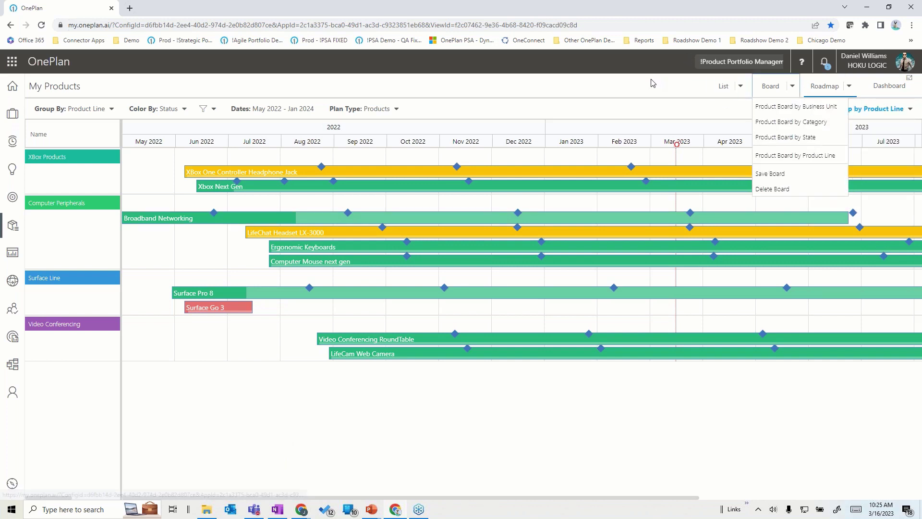
click(653, 84)
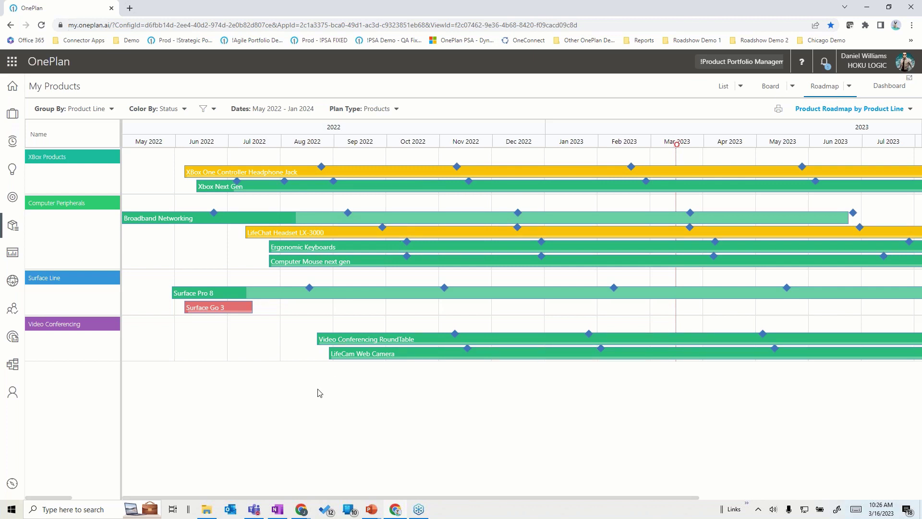
Step: Review the Xbox Next Gen product information, vision, financials and health from the roadmap in its side panel, and close the panel
click(270, 188)
click(274, 190)
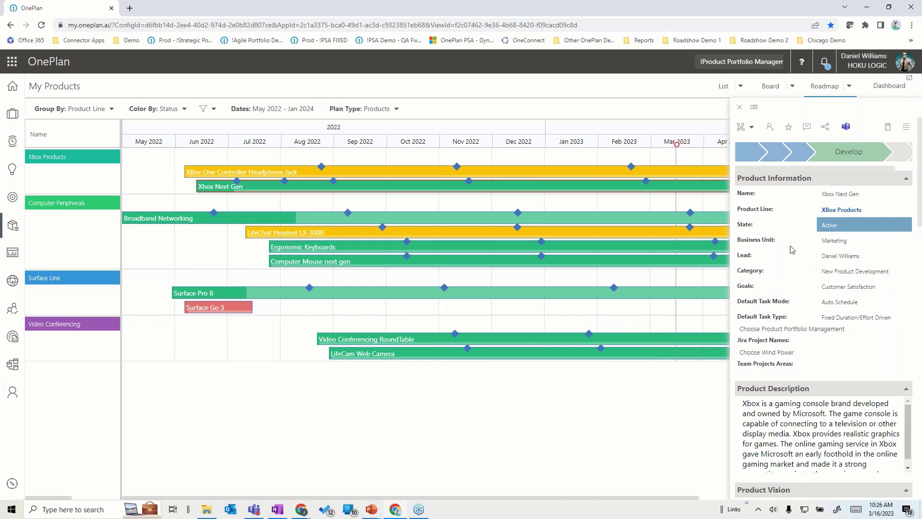
scroll(791, 250, down, 20)
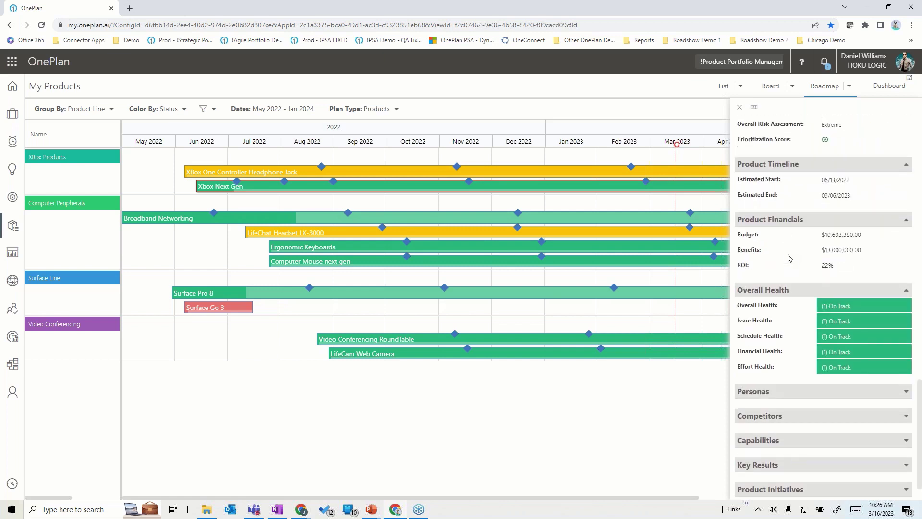
scroll(790, 258, up, 15)
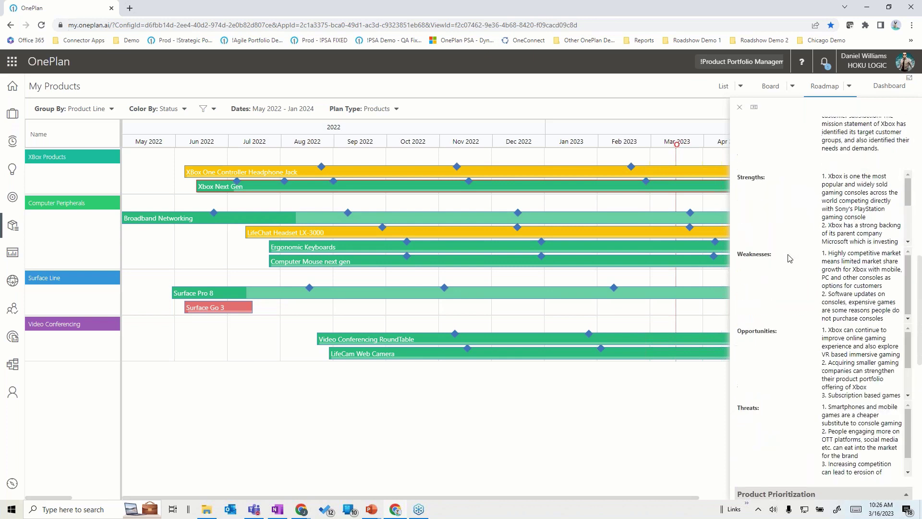
scroll(824, 305, up, 3)
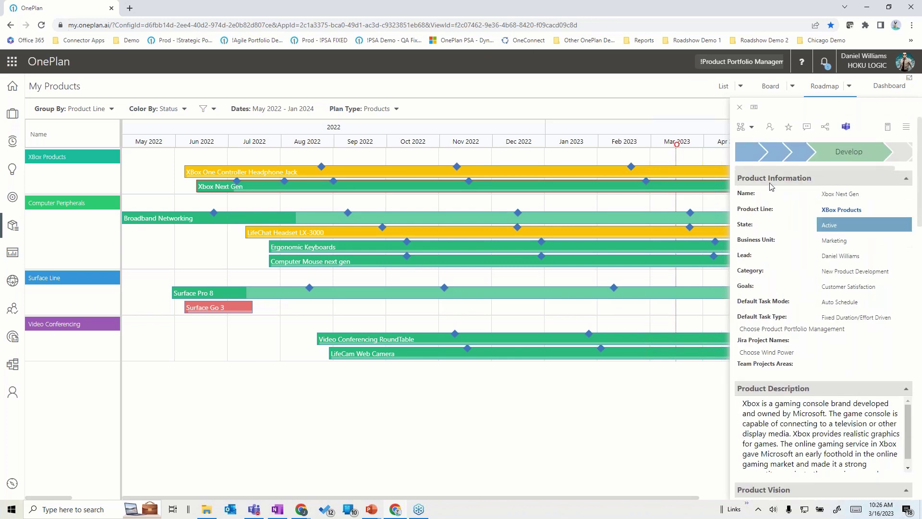
click(364, 171)
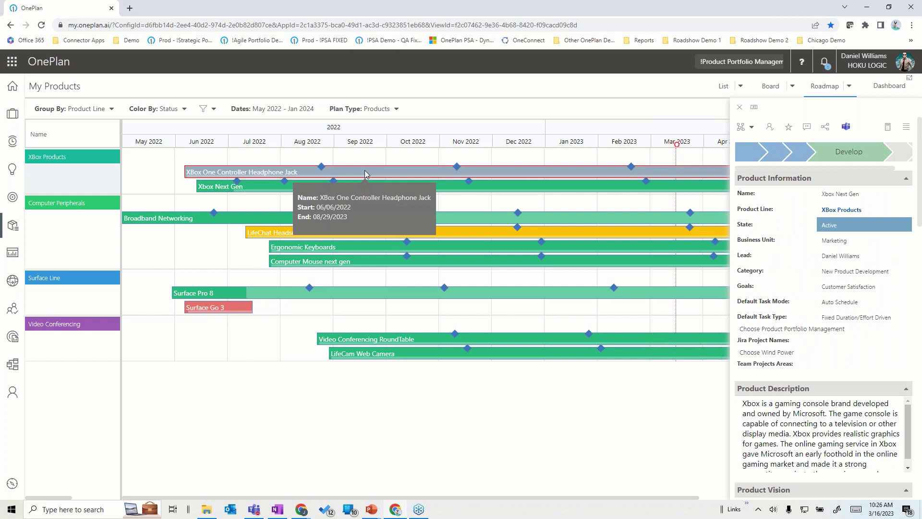
click(739, 107)
Step: Open the full Details page of the Xbox Next Gen product from the roadmap
click(453, 185)
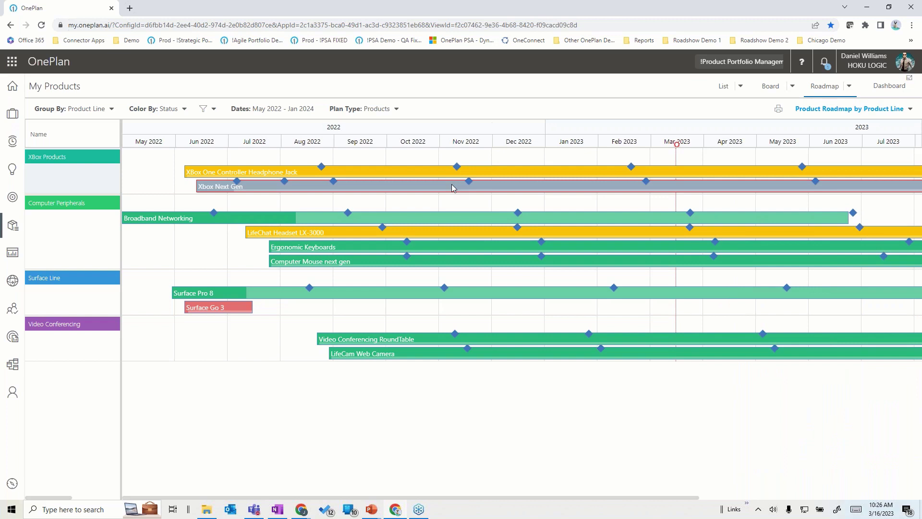
right_click(453, 185)
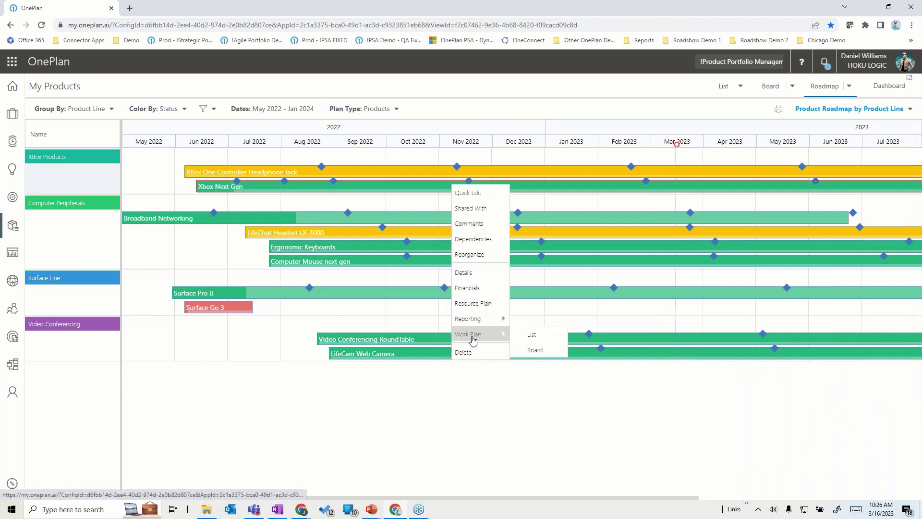
click(477, 279)
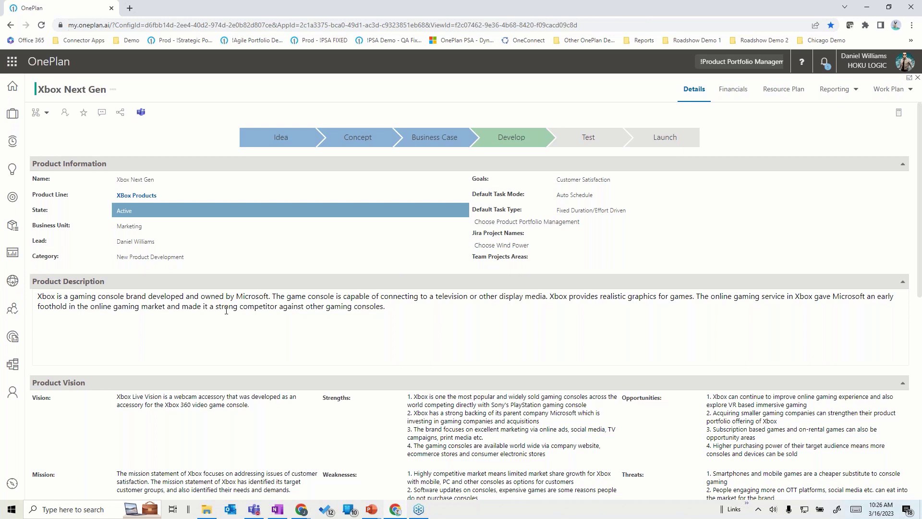
Step: Examine the Xbox Next Gen details from vision to overall health, including the associated Personas and Competitors, collapsing both sections again
scroll(226, 310, down, 5)
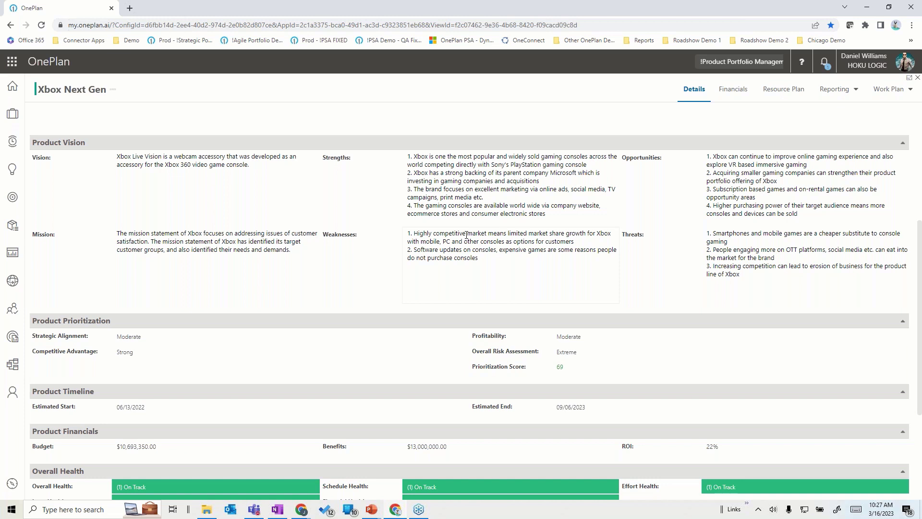
scroll(466, 235, down, 4)
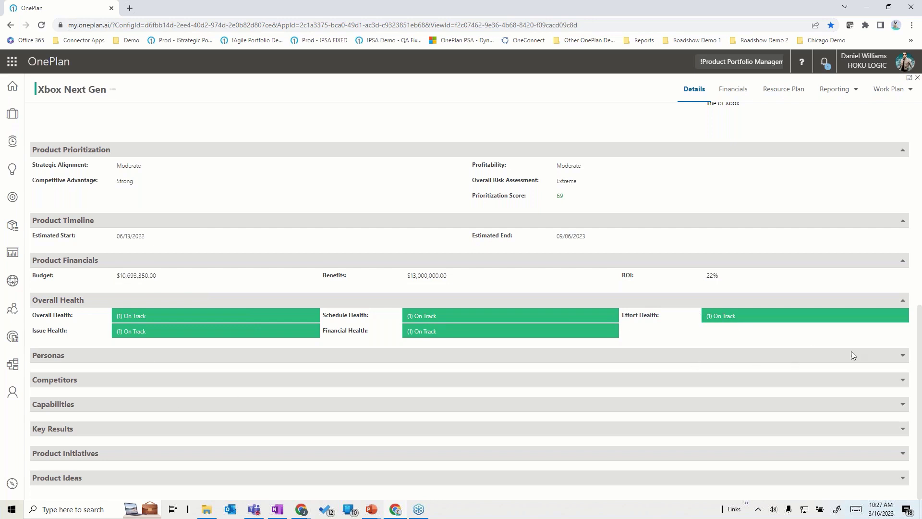
click(903, 356)
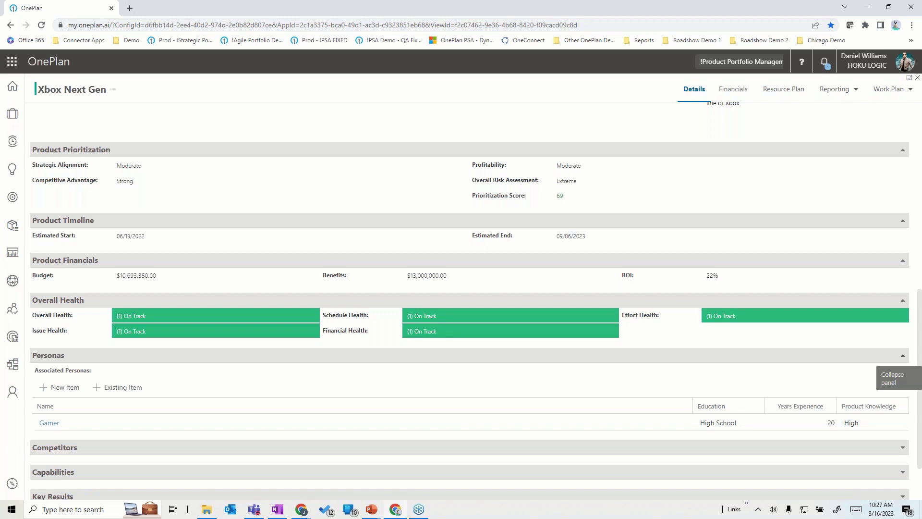
click(903, 355)
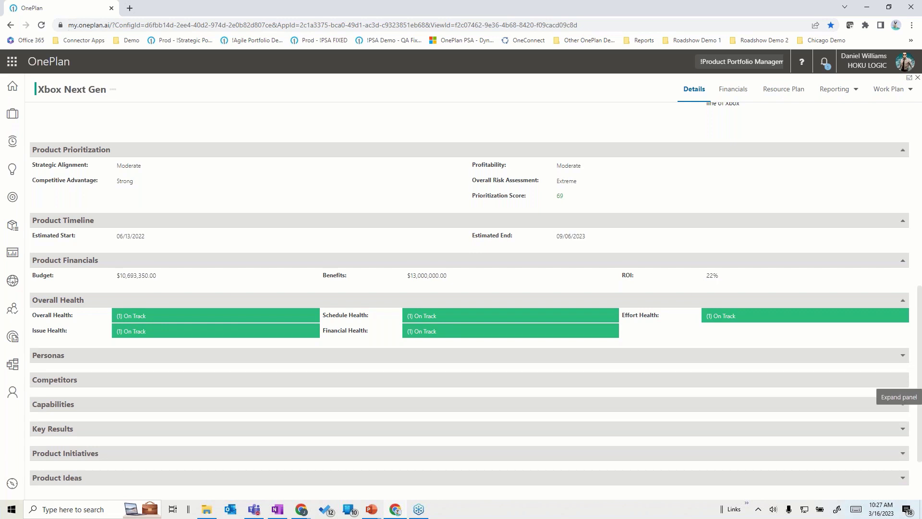
click(903, 382)
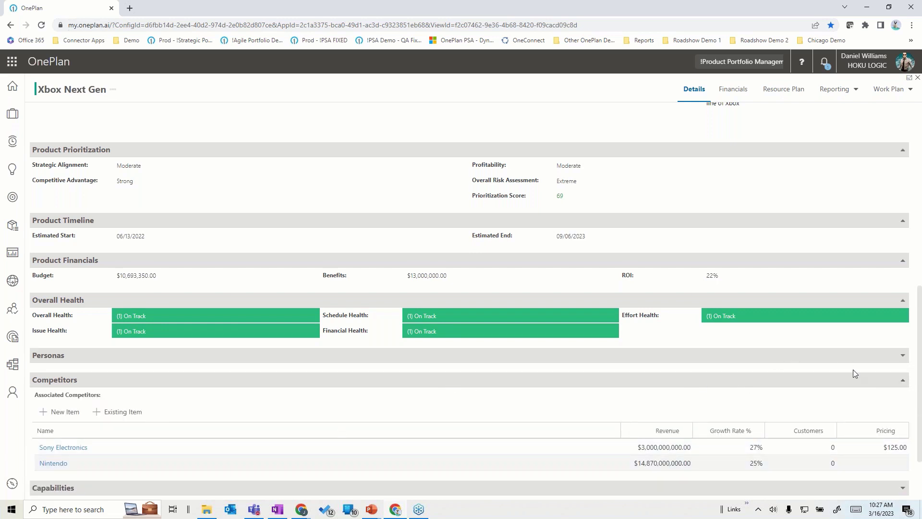
click(903, 379)
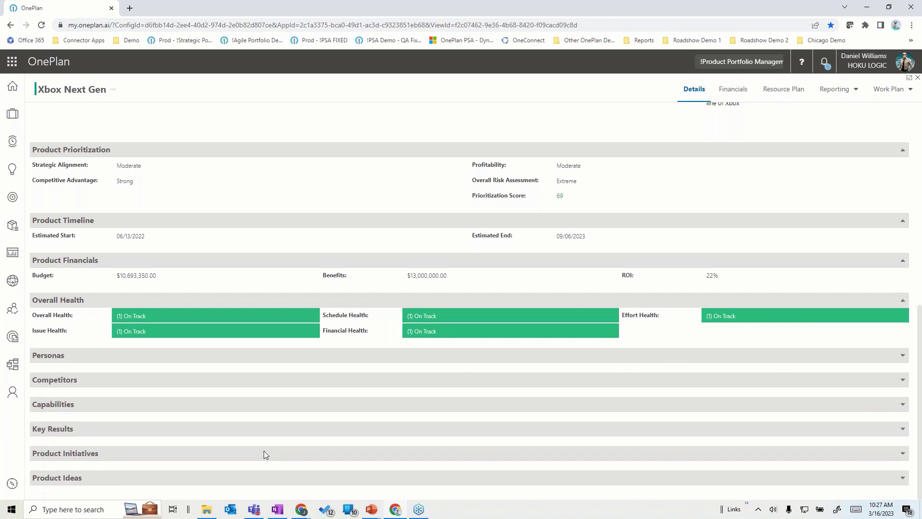
Step: Review the initiatives and ideas associated with Xbox Next Gen, collapsing the Product Initiatives and Product Ideas sections again
click(903, 453)
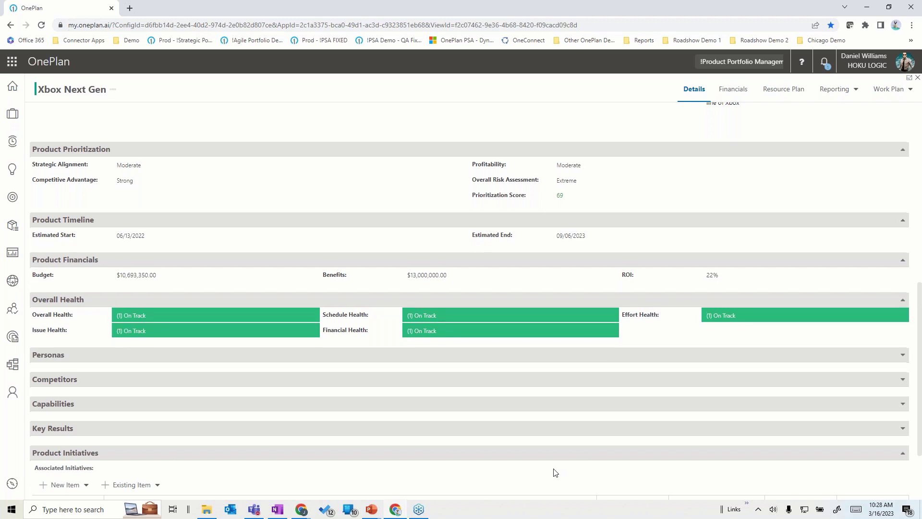
scroll(547, 464, down, 2)
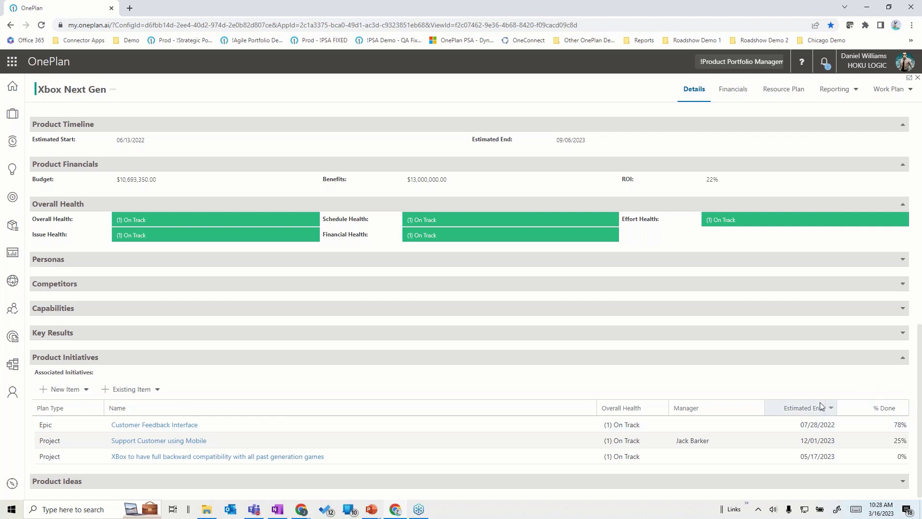
click(902, 358)
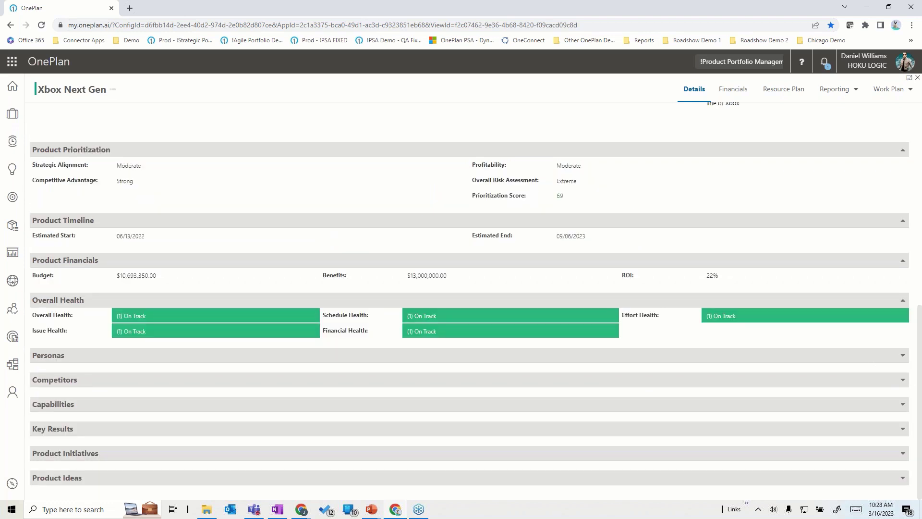
click(902, 477)
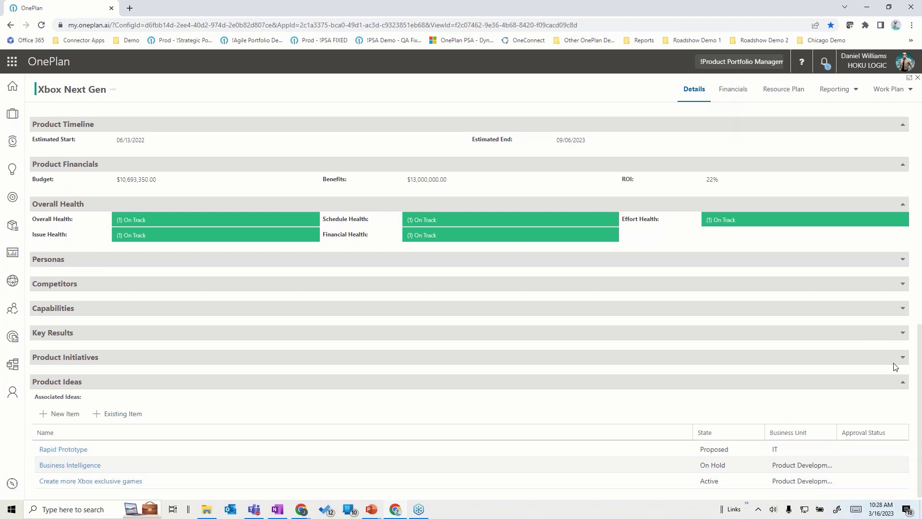
click(903, 385)
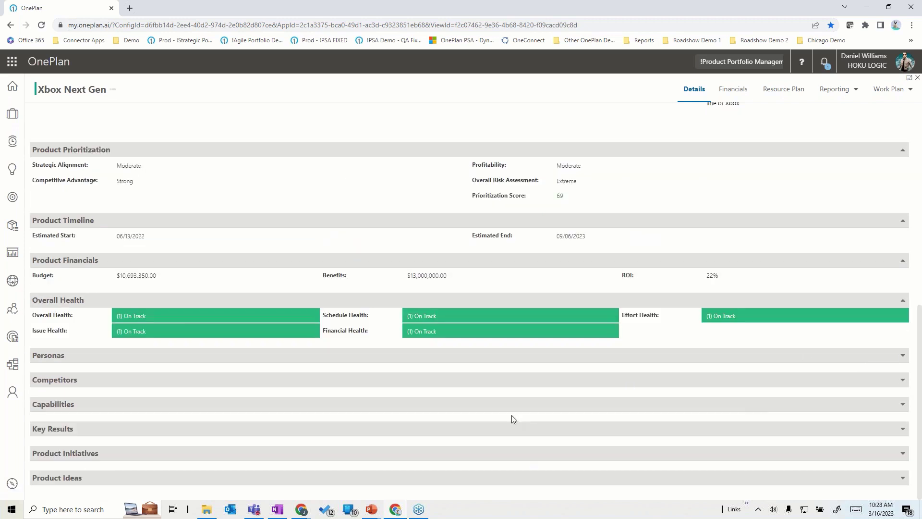
scroll(511, 433, up, 7)
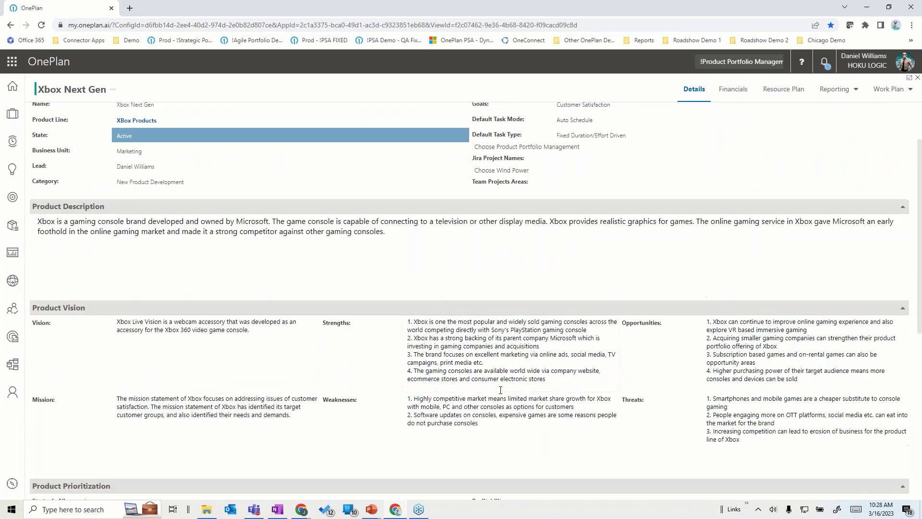
scroll(512, 384, up, 2)
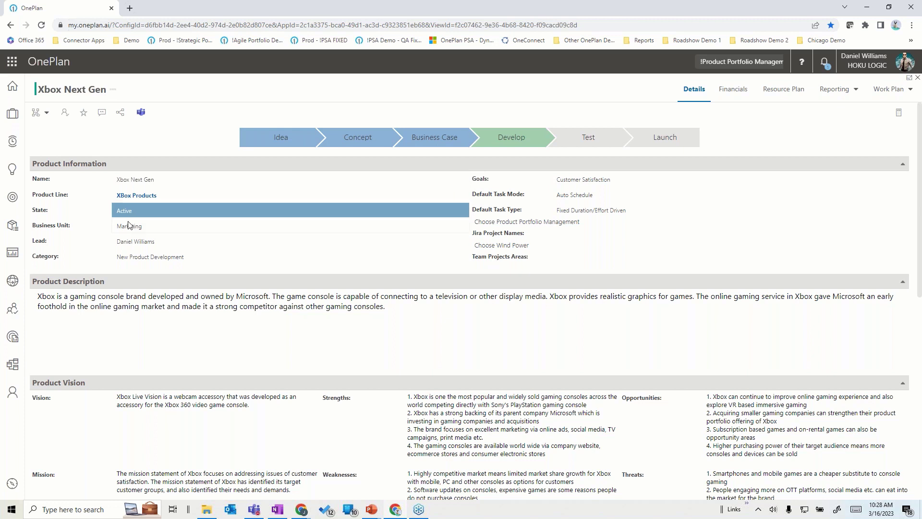
Step: Open the Xbox Next Gen work plan as a fully expanded backlog list and view the available connection types, cancelling the selection
click(889, 92)
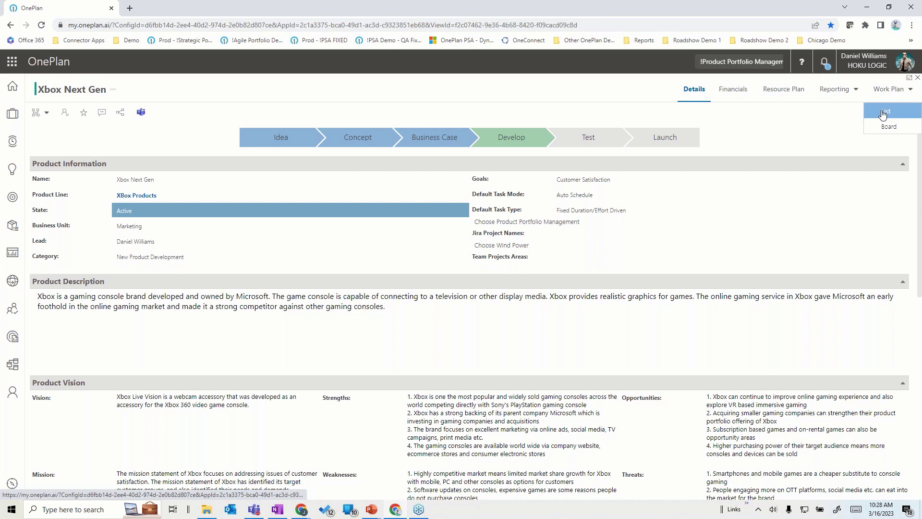
click(883, 113)
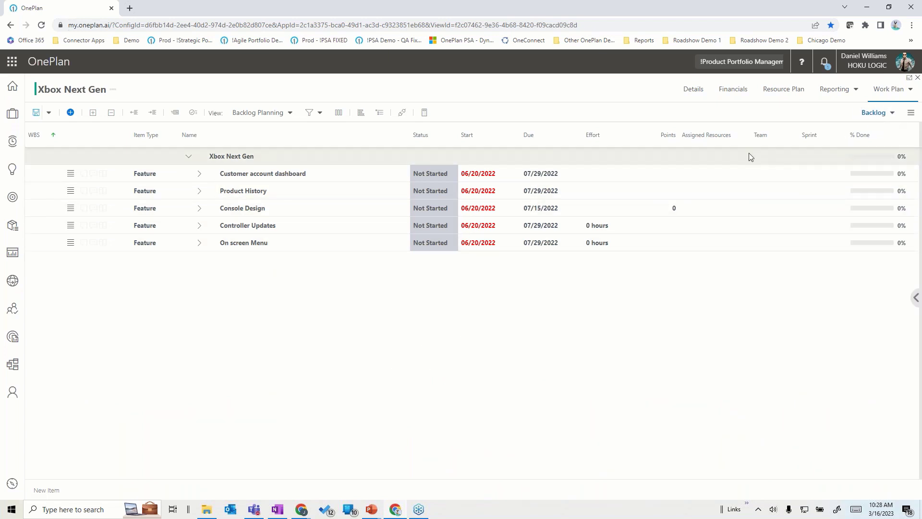
click(93, 113)
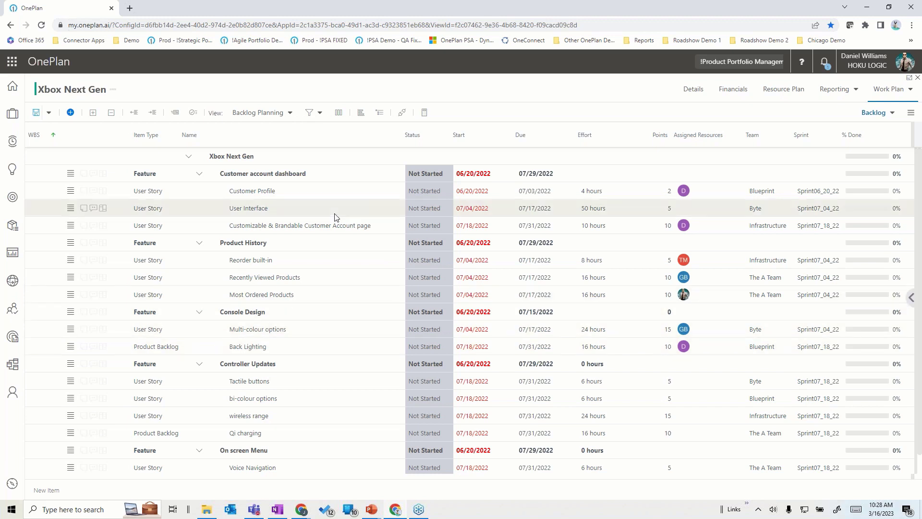
click(403, 114)
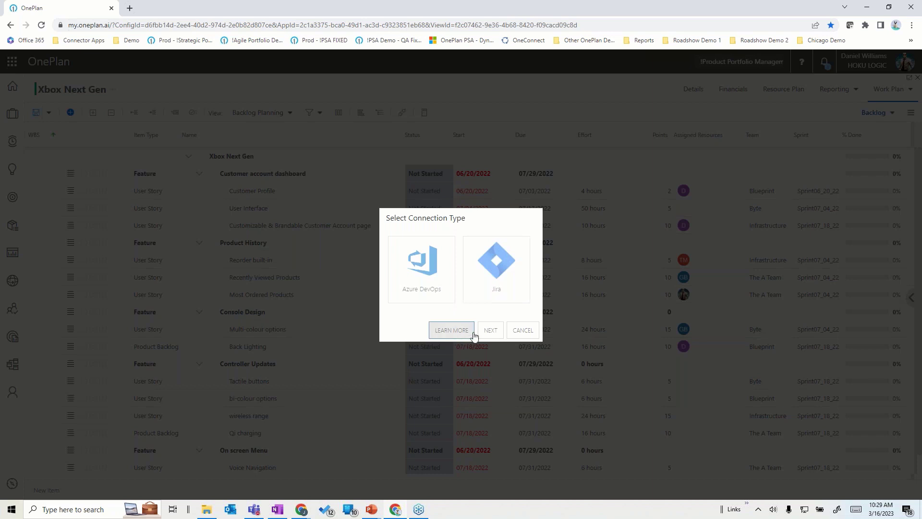
click(522, 330)
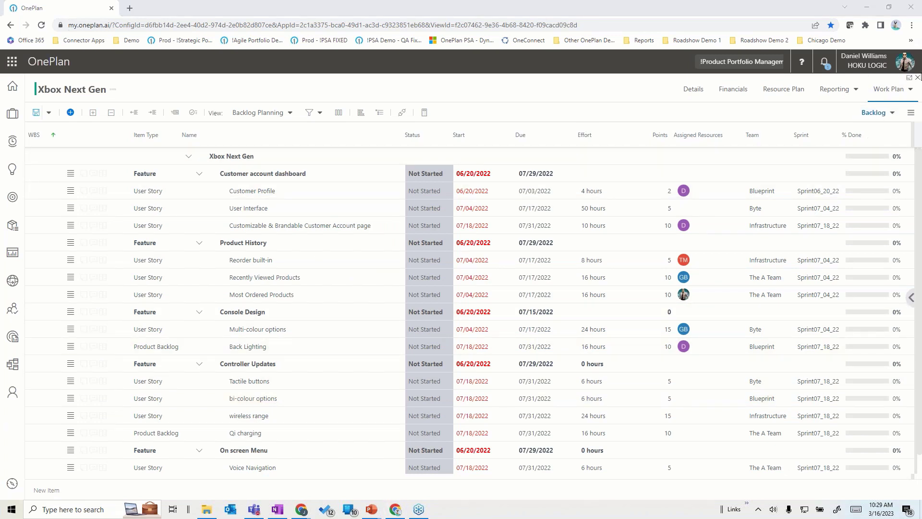
Step: Show the sprints above the backlog and filter the list to the work items in Sprint07_04_22
click(911, 113)
click(878, 112)
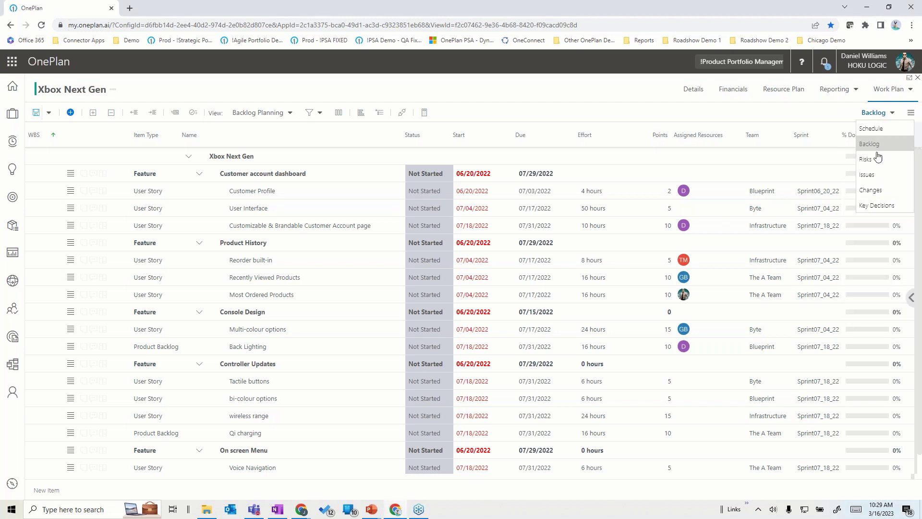
click(911, 112)
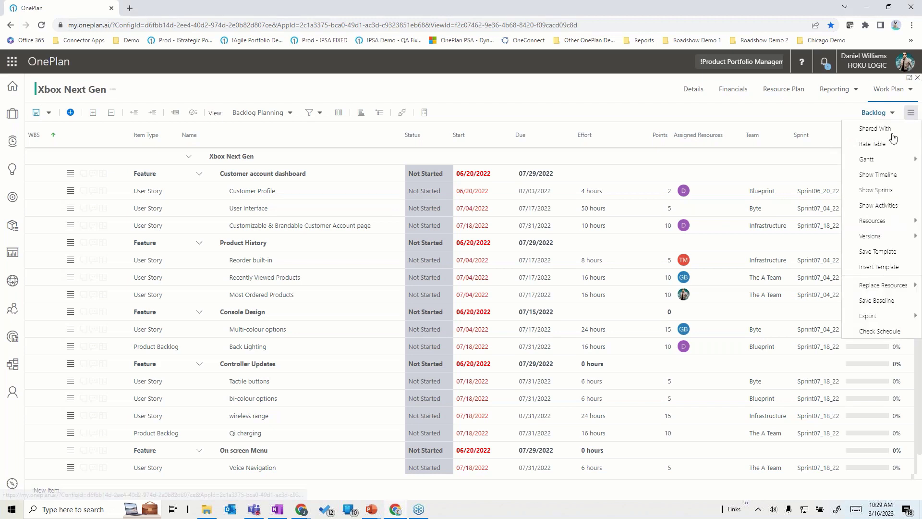
click(848, 188)
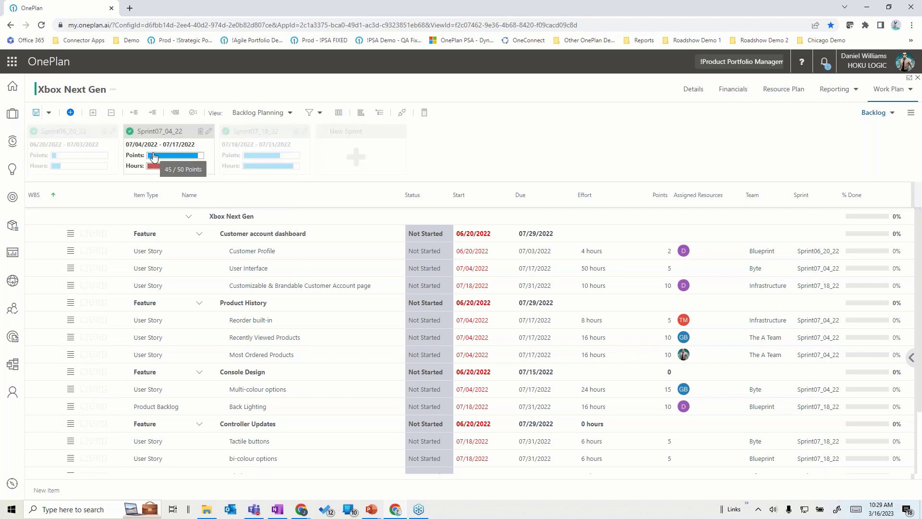
click(152, 156)
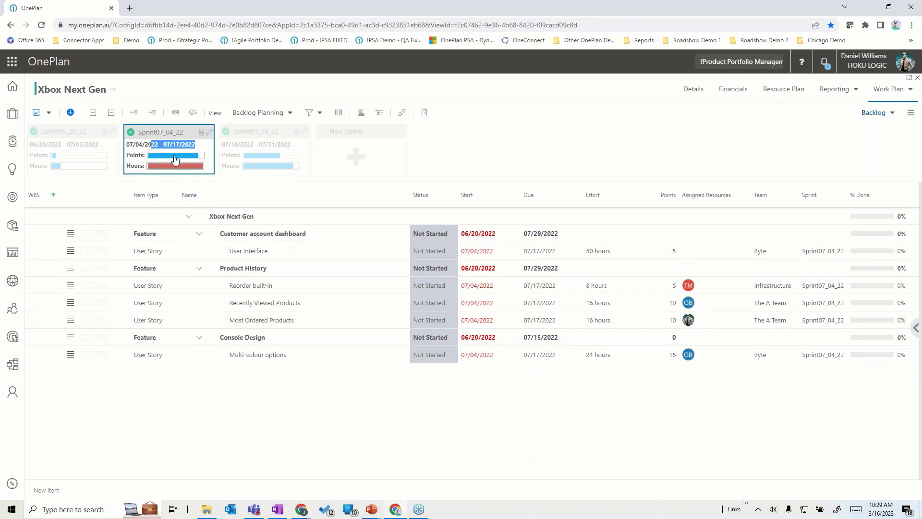
mouse_move(175, 159)
Step: Switch the work plan to the Schedule and review the tasks under Release 1, collapsing the release again
click(912, 115)
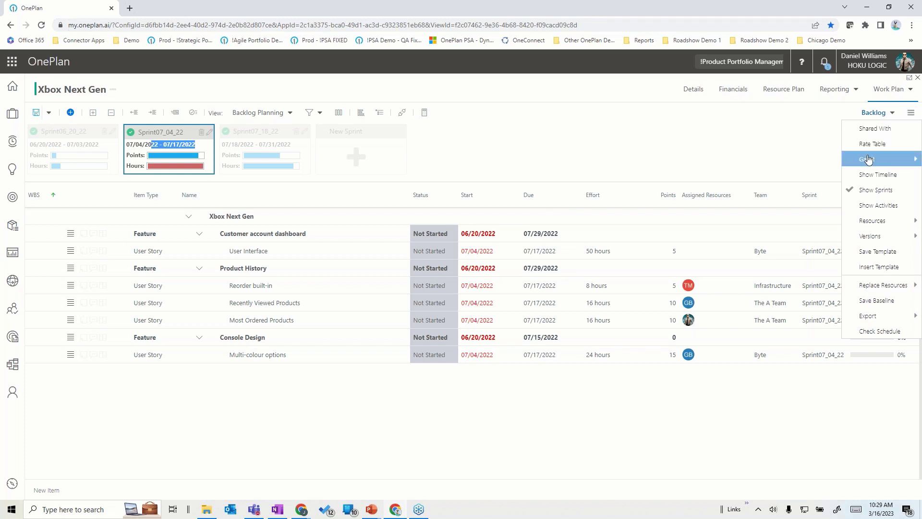
click(877, 113)
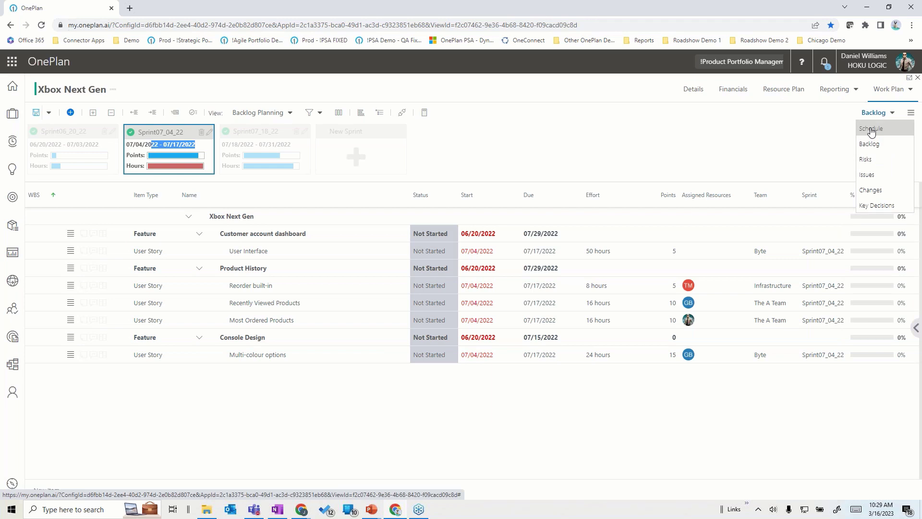
click(872, 132)
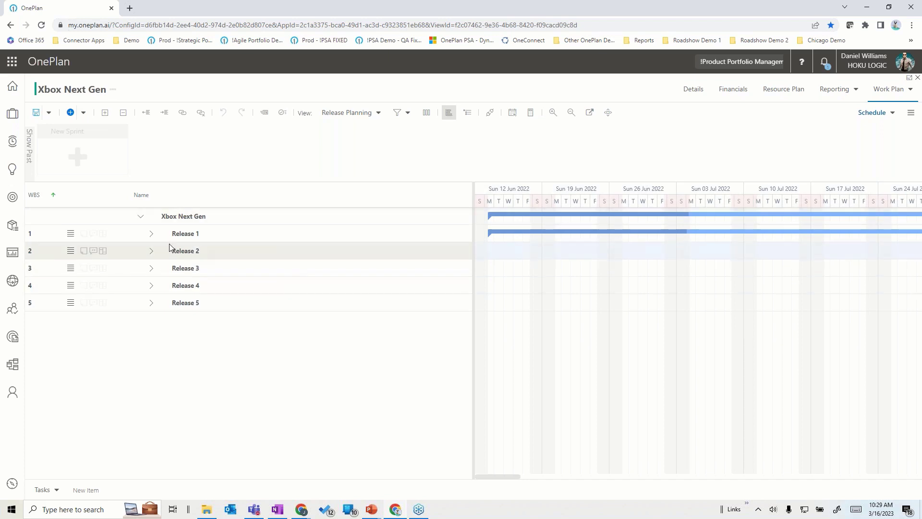
click(151, 237)
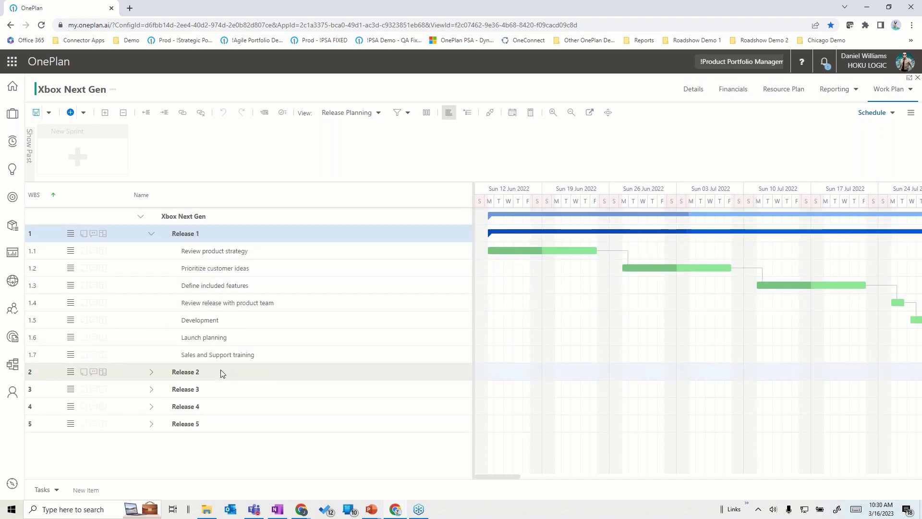
click(152, 234)
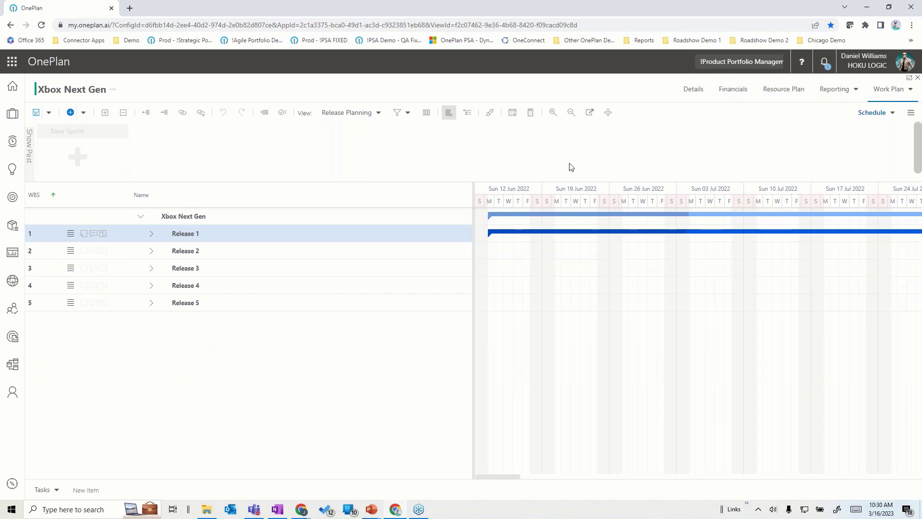
click(788, 92)
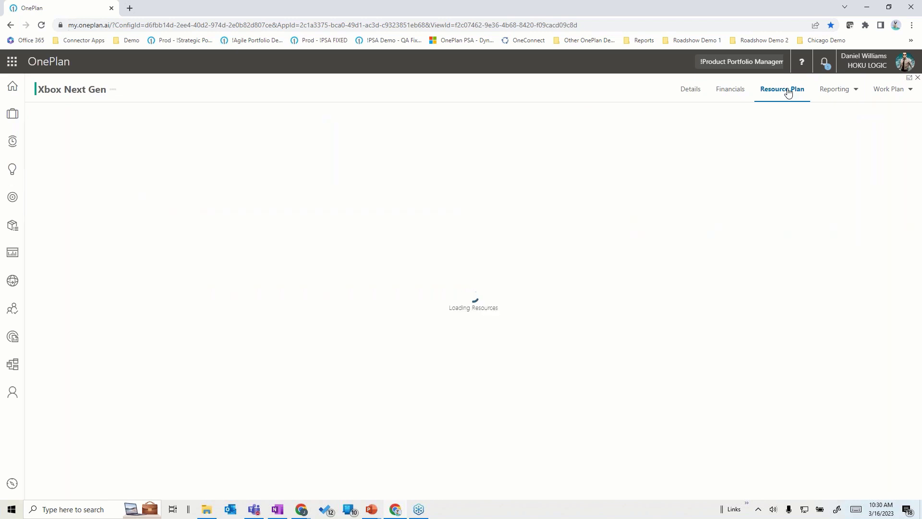
click(899, 91)
click(888, 115)
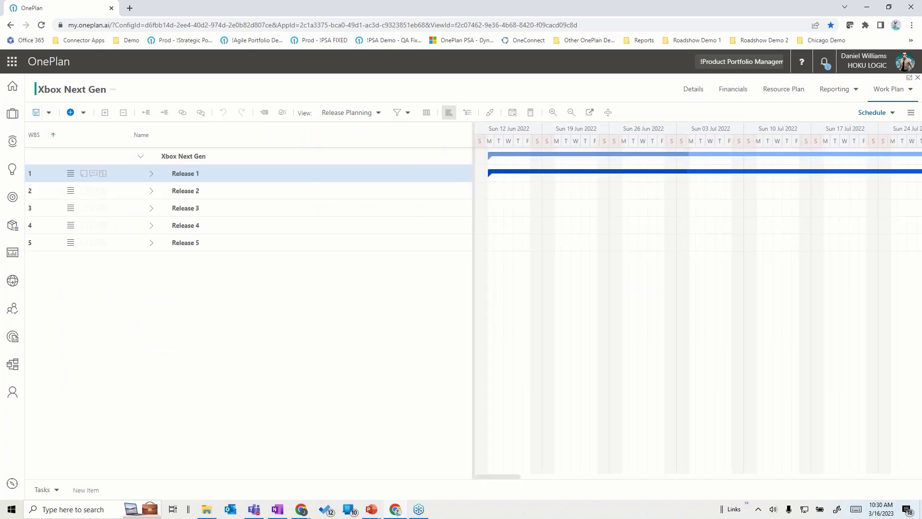
Step: Switch the work plan to Risks, review the details of the Qi charging battery supply chain risk, and close its details
click(890, 114)
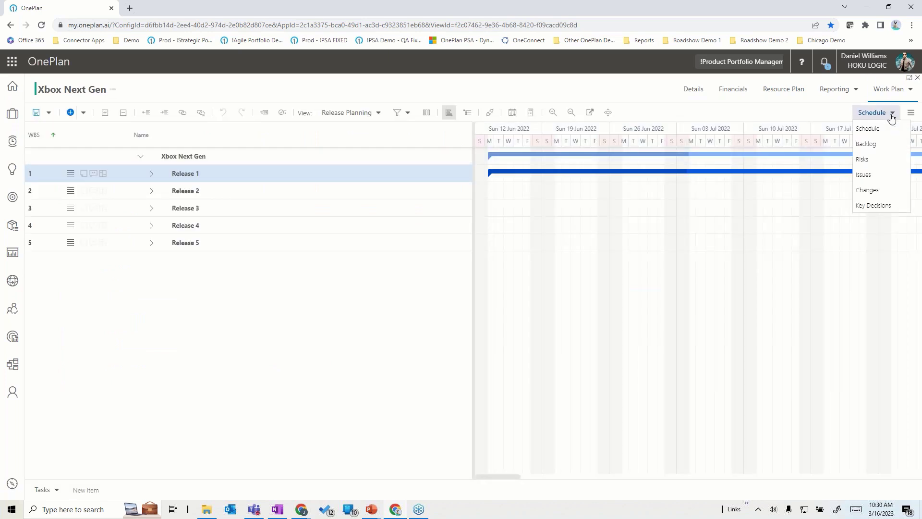
click(867, 162)
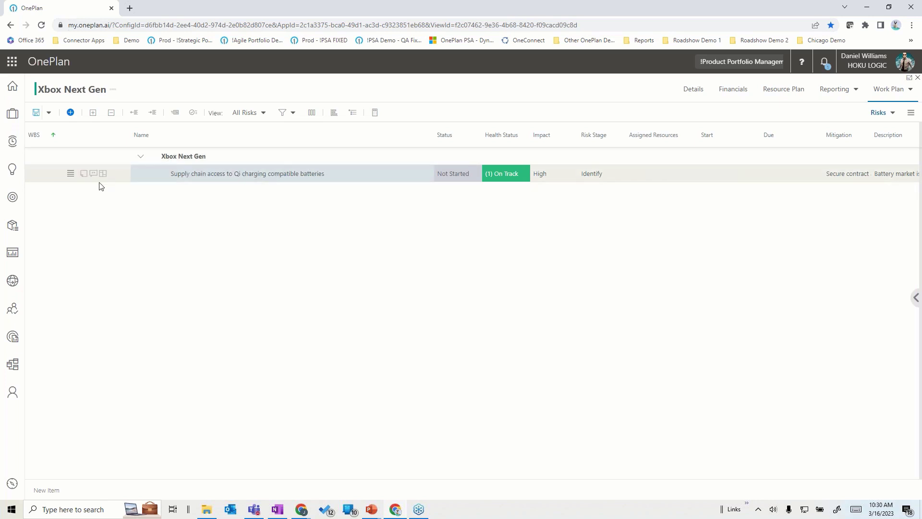
click(71, 175)
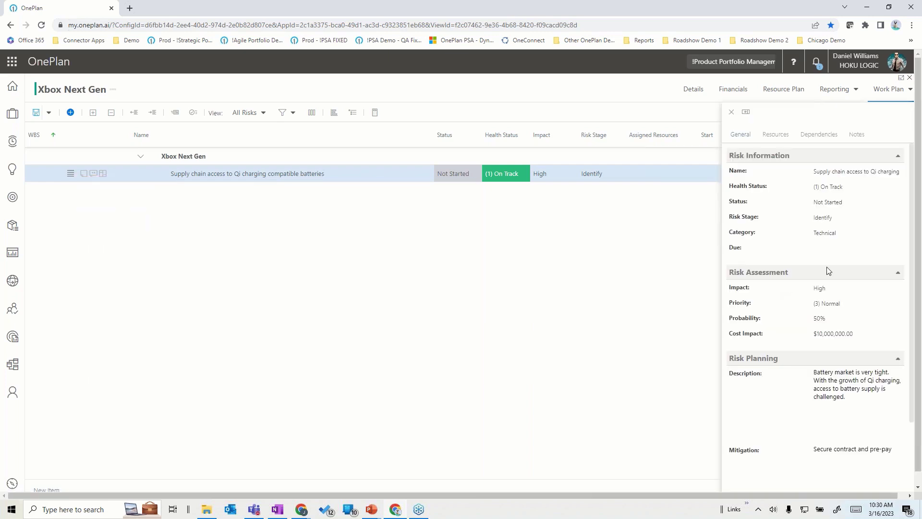
scroll(827, 270, down, 2)
scroll(833, 422, down, 1)
scroll(835, 418, up, 3)
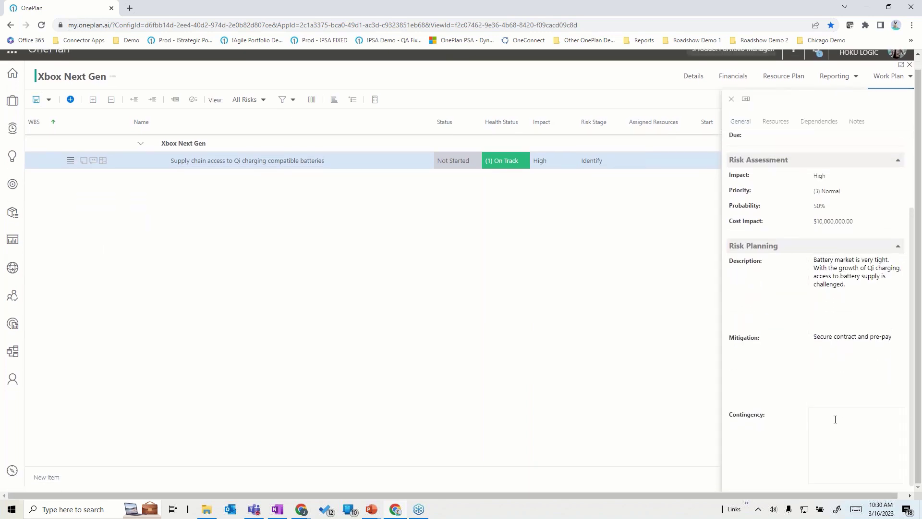
click(731, 99)
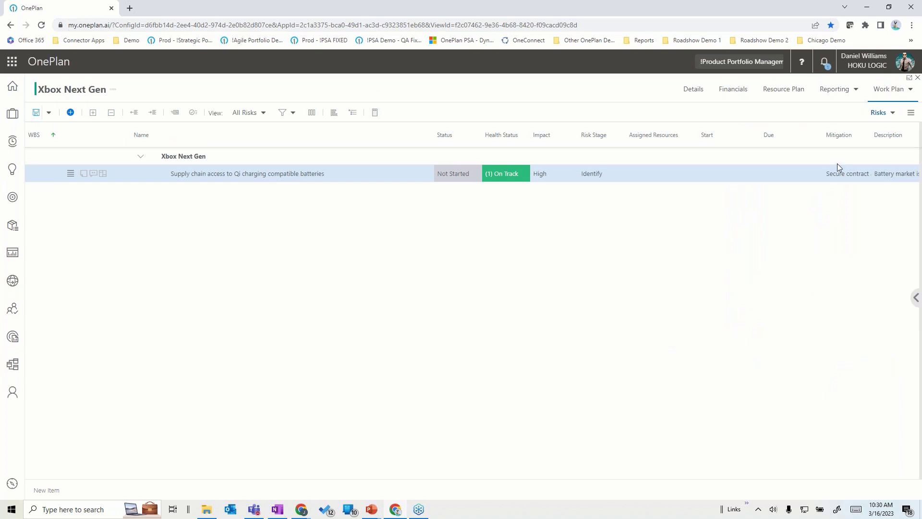
Step: Open the Xbox Next Gen resource plan and display its allocations in FTE
click(786, 94)
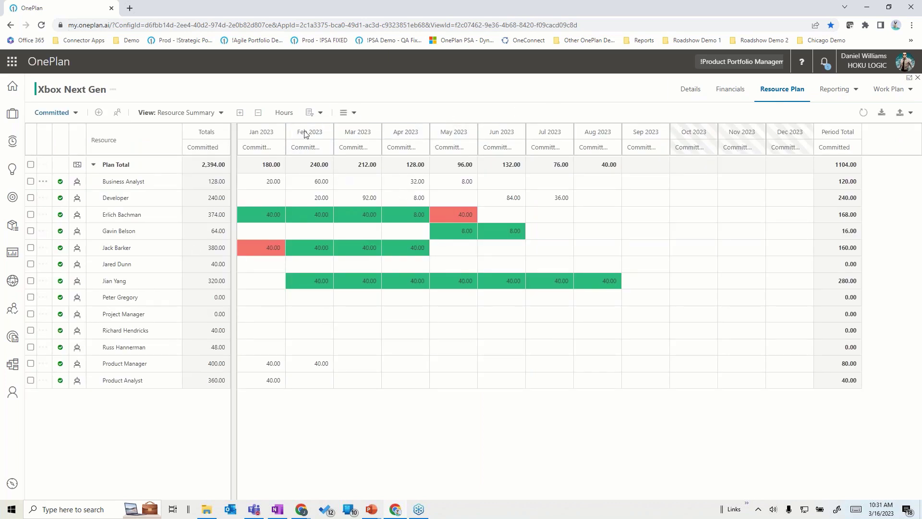
click(287, 113)
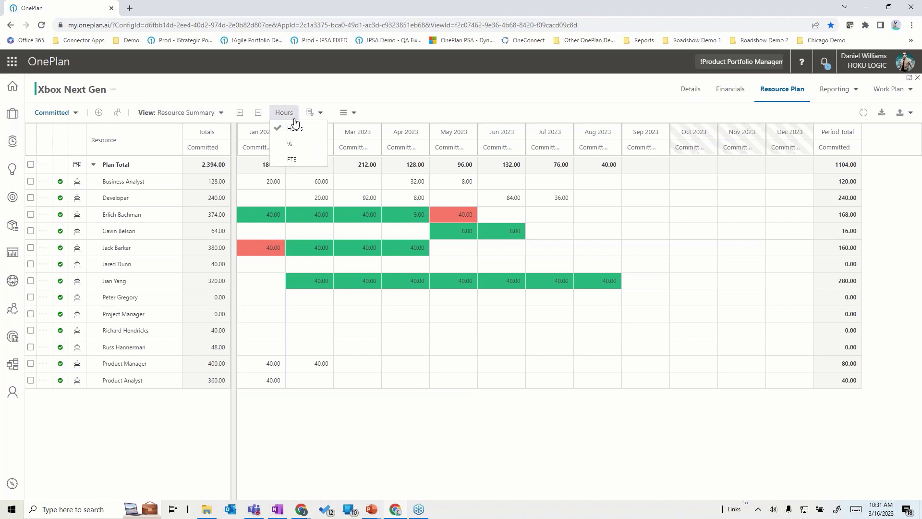
click(294, 160)
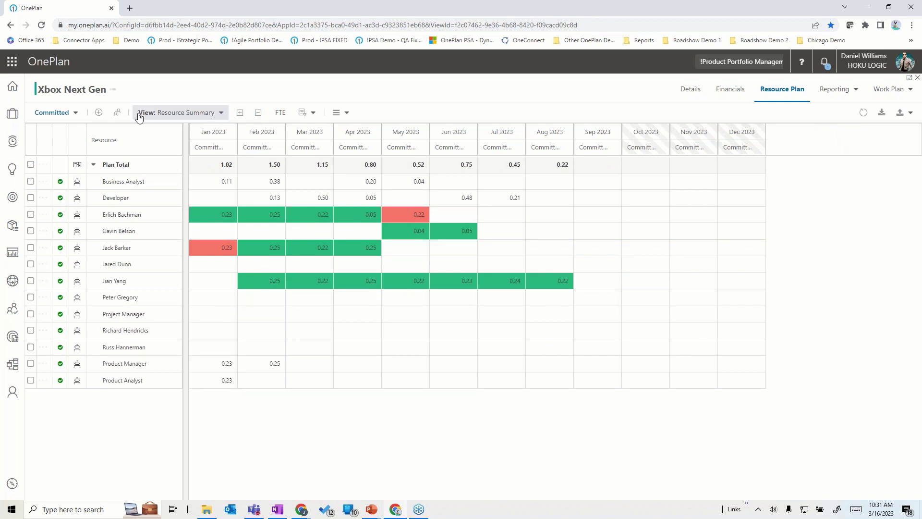
Step: Find the best-match candidates for the plan resource whose January 2023 allocation of 0.23 is flagged red
click(118, 117)
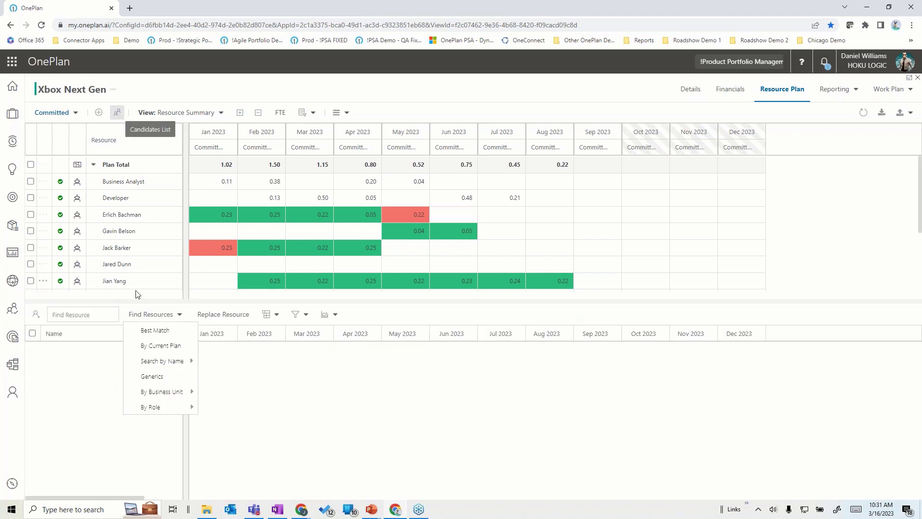
click(148, 335)
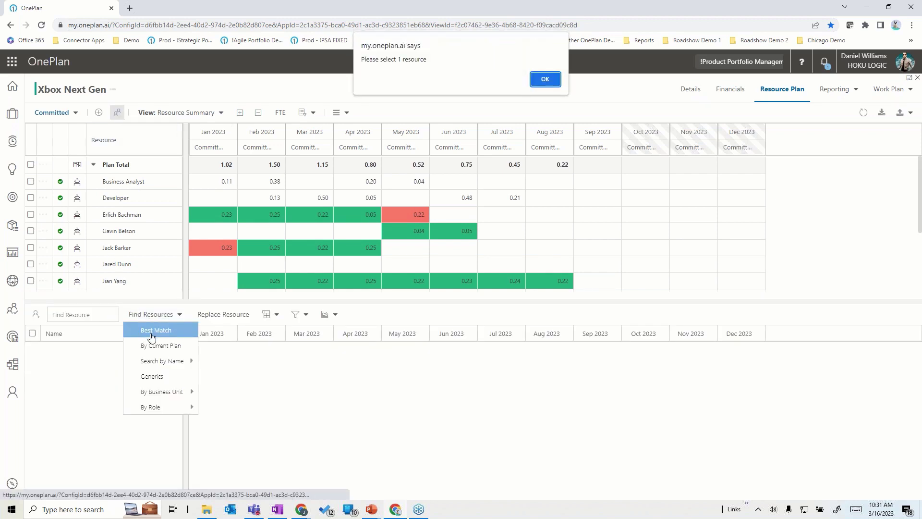
click(545, 79)
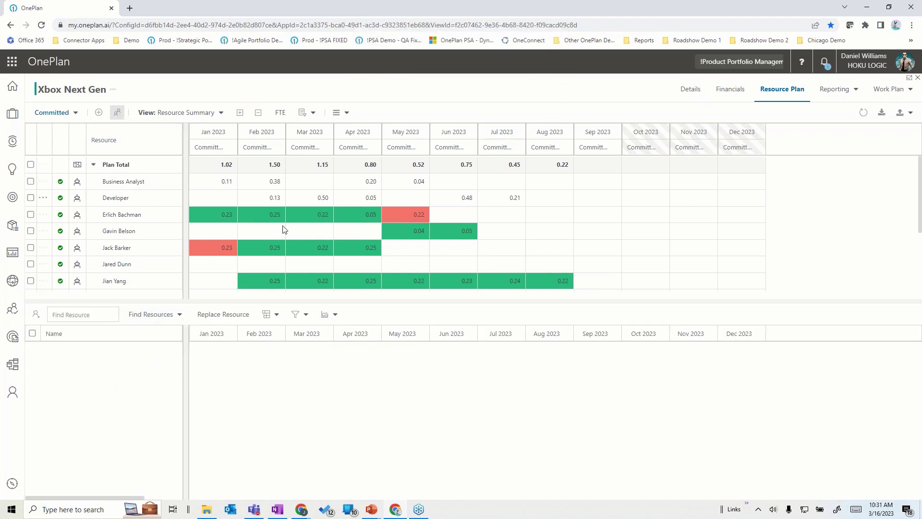
click(30, 248)
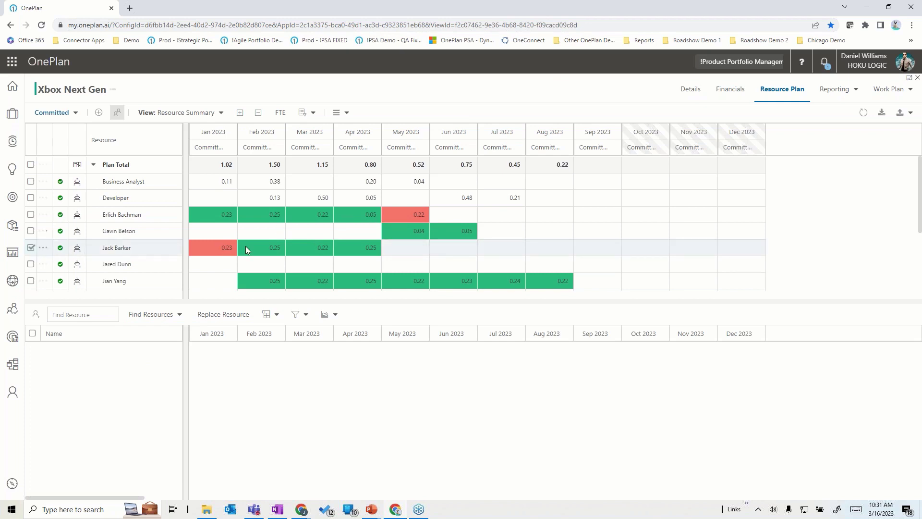
click(153, 315)
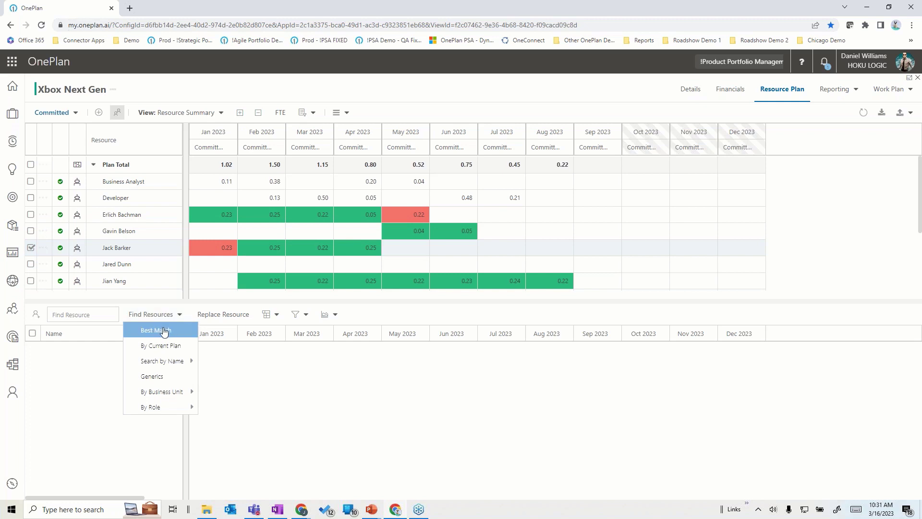
click(162, 330)
mouse_move(163, 392)
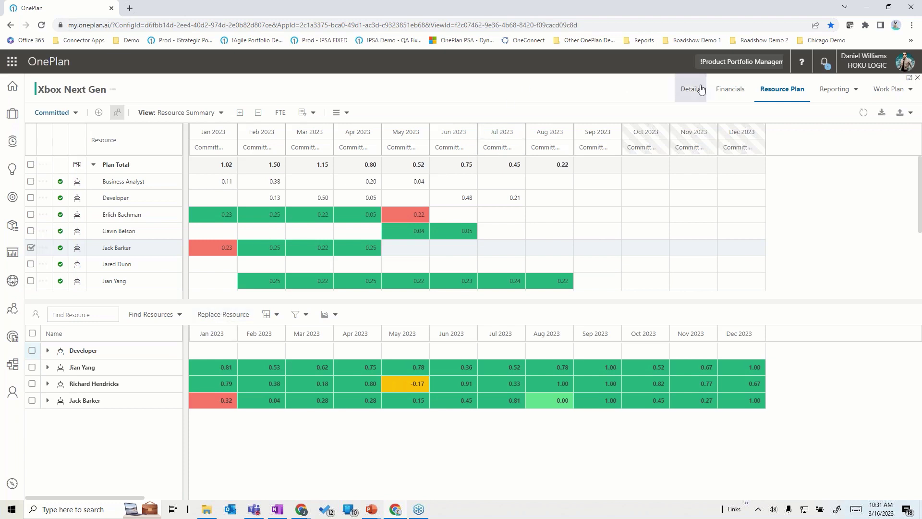
Step: Open the Xbox Next Gen financials and display the Budget cost plan
click(726, 93)
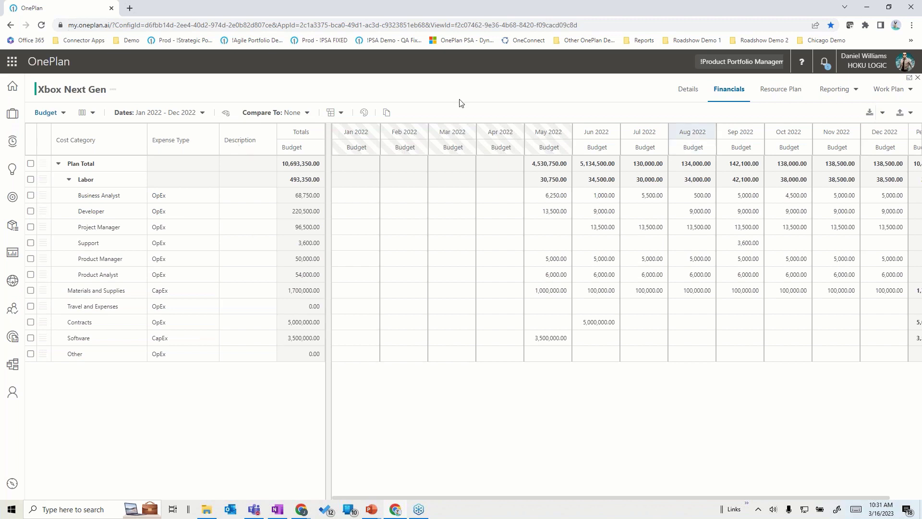
click(63, 113)
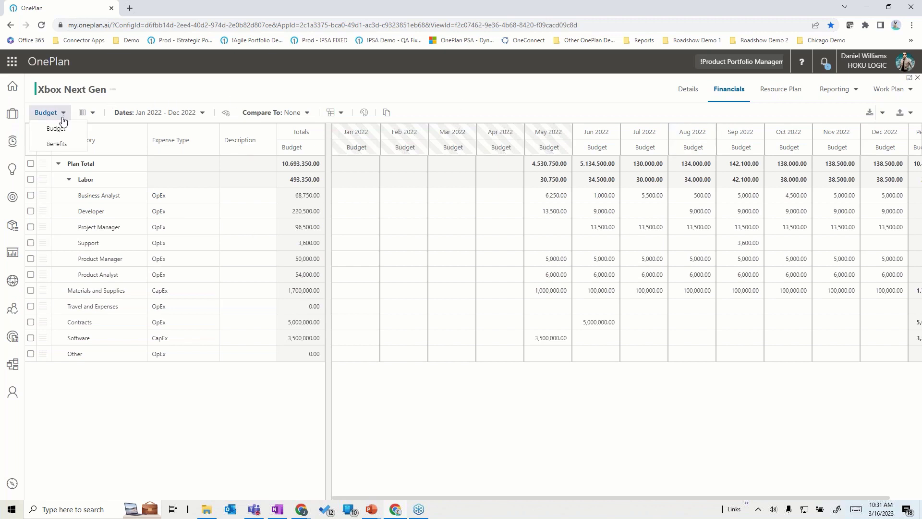
click(65, 131)
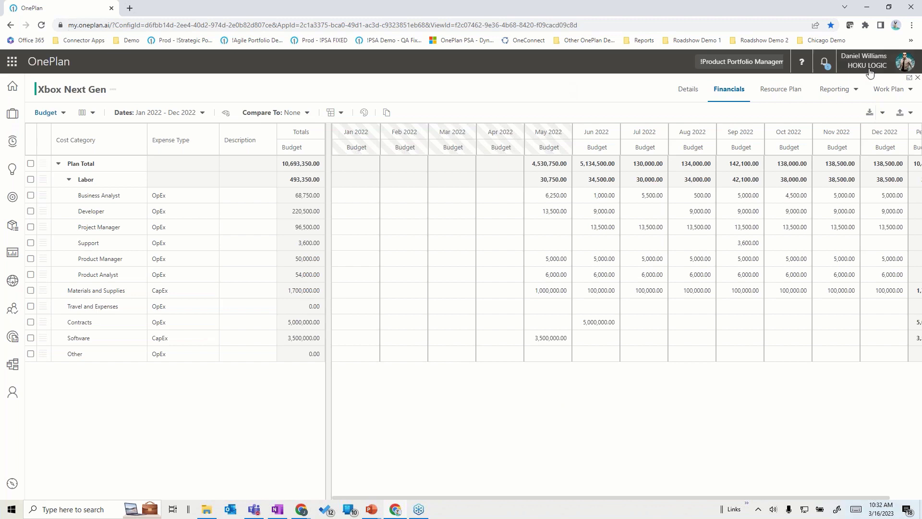
Step: Visualize the Xbox Next Gen dependencies, then show its Product Runway linking projects, epics, key results and objectives
click(854, 94)
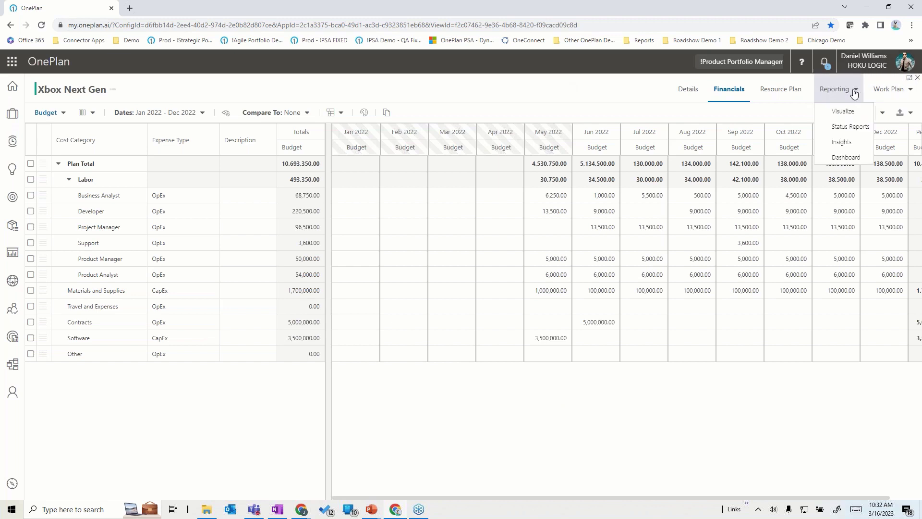
click(845, 113)
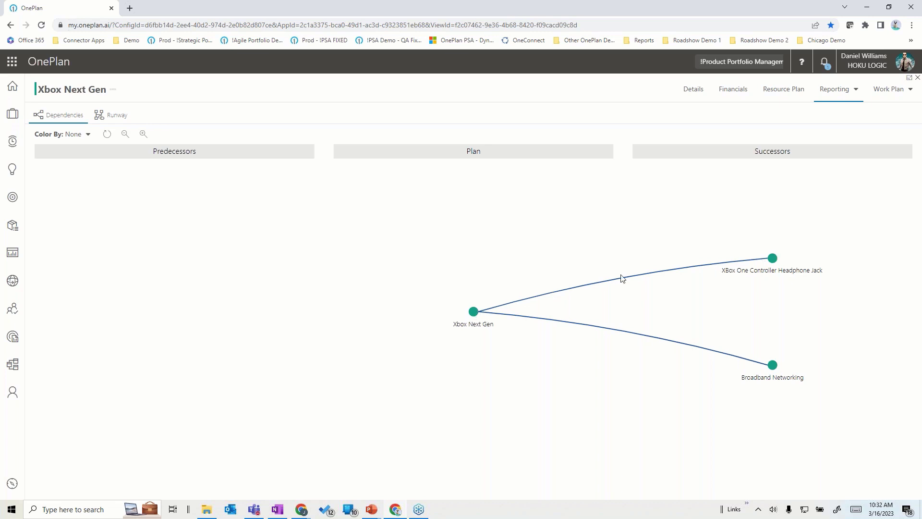
click(116, 118)
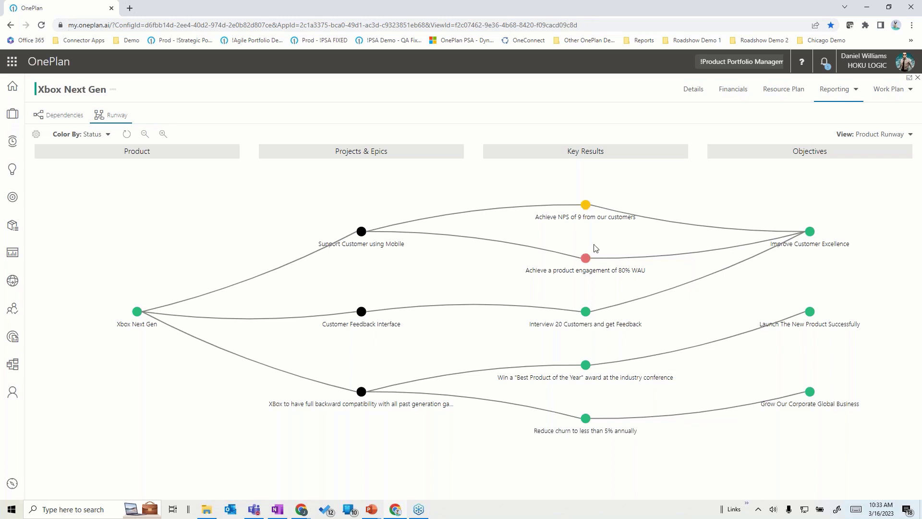
Step: Bring up the available actions for the "Achieve a product engagement of 80% WAU" key result in the runway and dismiss them
right_click(587, 261)
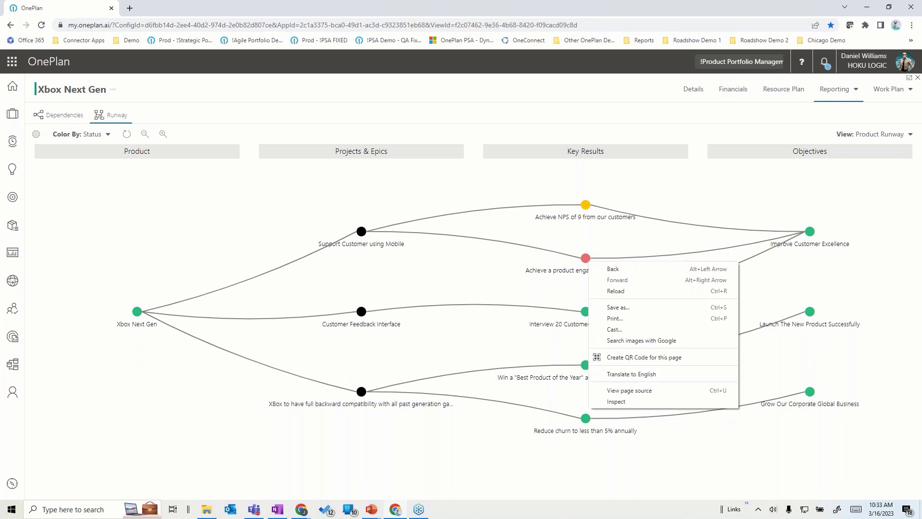
click(584, 259)
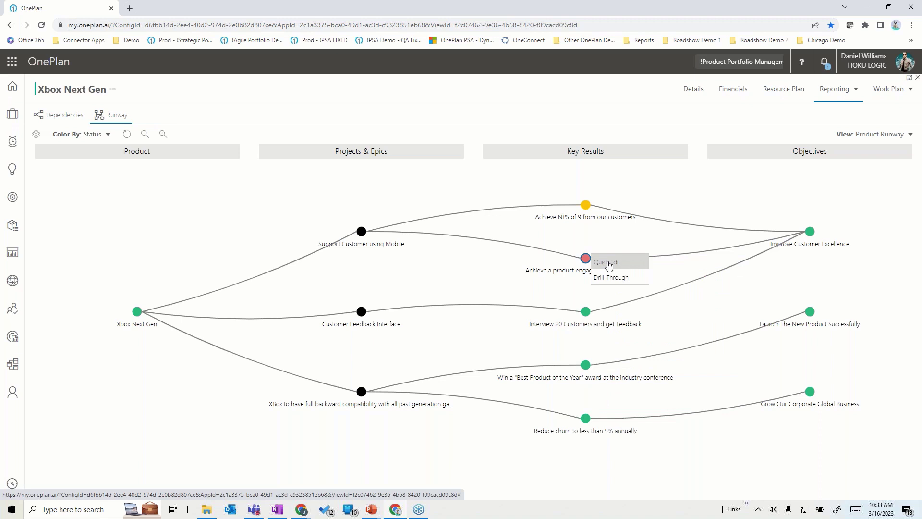
click(533, 92)
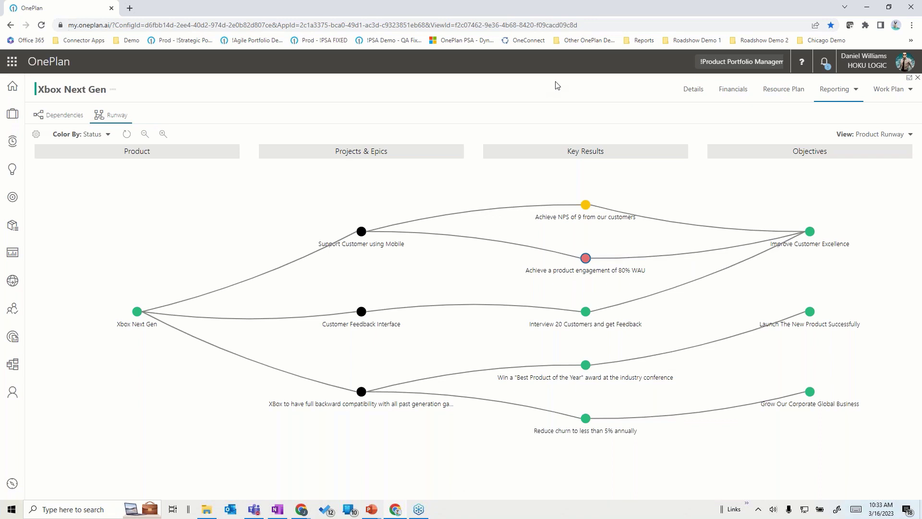
Step: Expand all groups in My Ideas and review the details of the "Create more Xbox exclusive games" idea down to its associated products
click(13, 170)
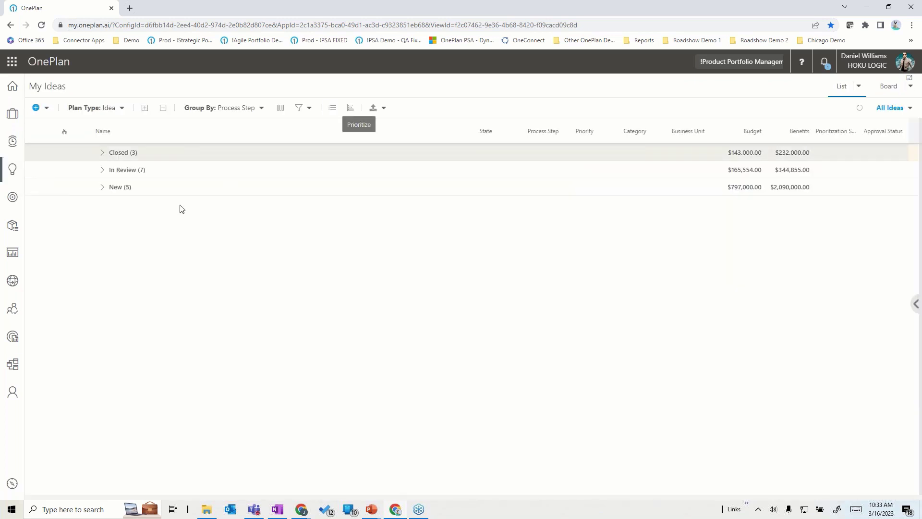
click(145, 109)
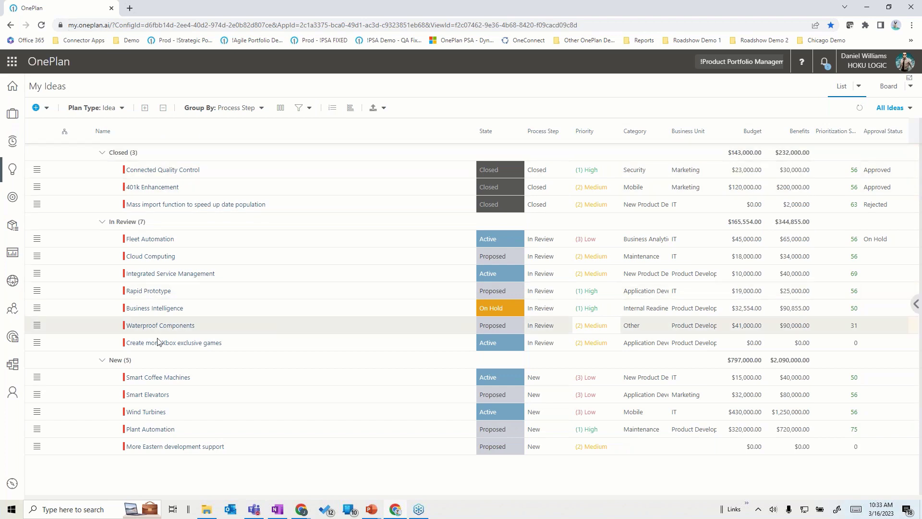
click(174, 343)
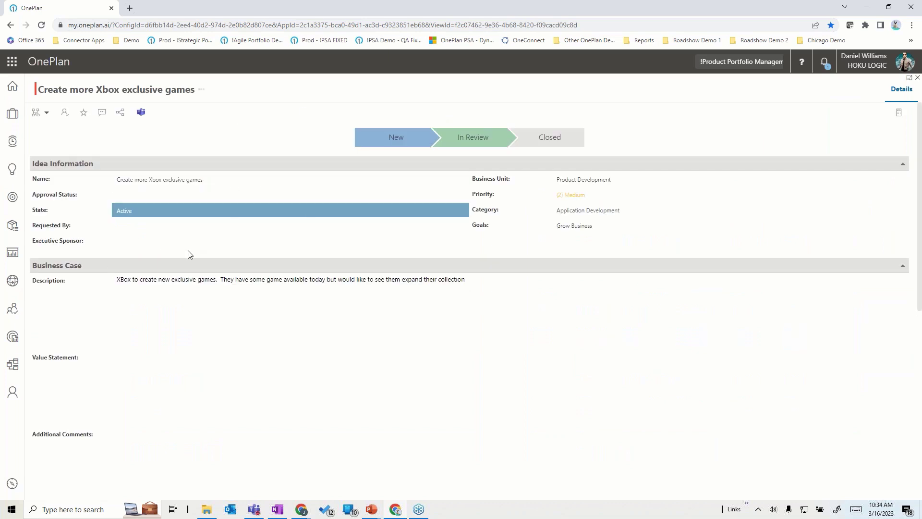
click(192, 302)
scroll(192, 301, down, 4)
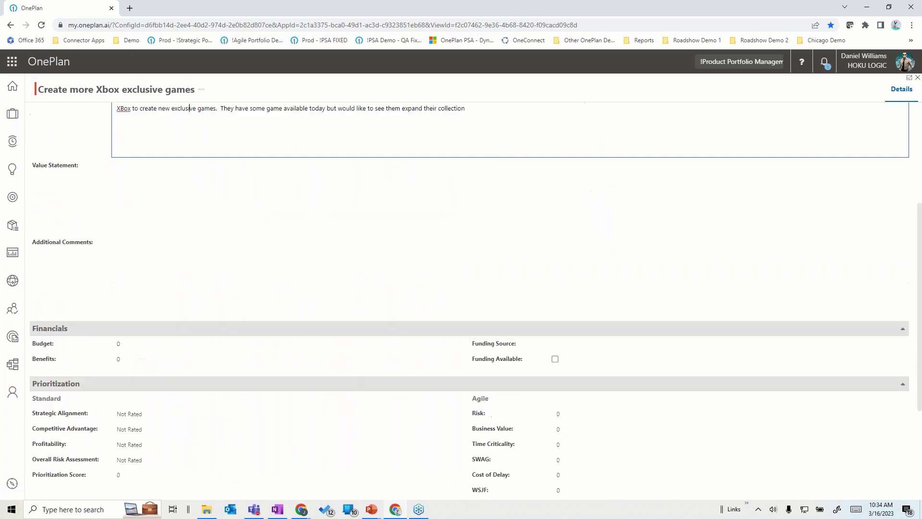
scroll(194, 148, down, 4)
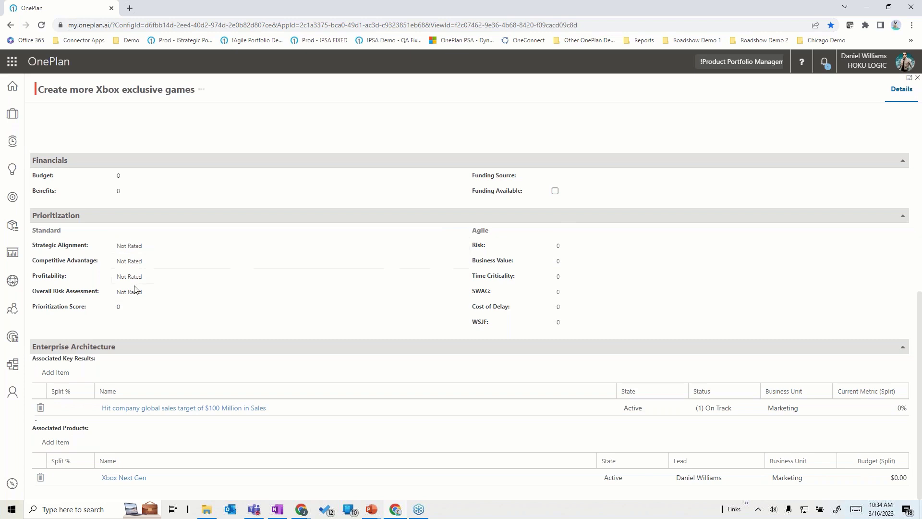
Step: Examine the rating options for the idea's Strategic Alignment and Profitability without choosing any, and return to the idea information
click(142, 248)
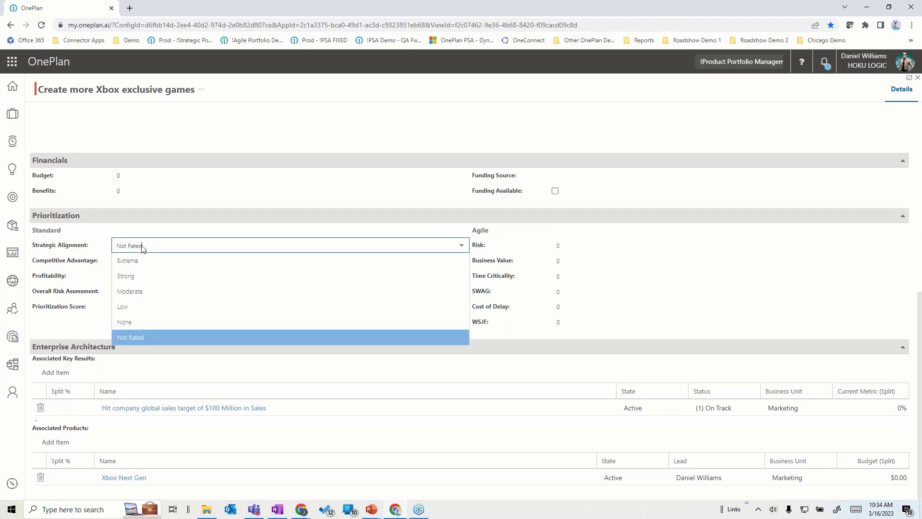
click(61, 331)
click(148, 278)
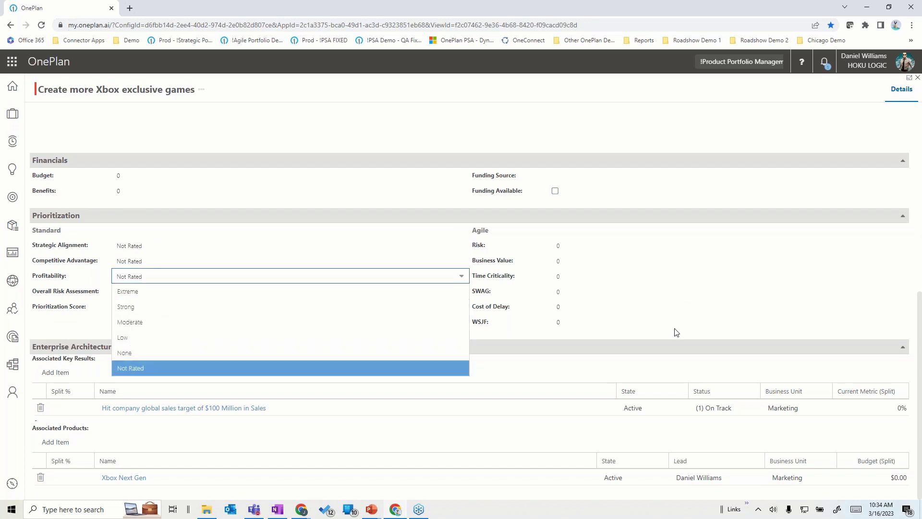
click(768, 316)
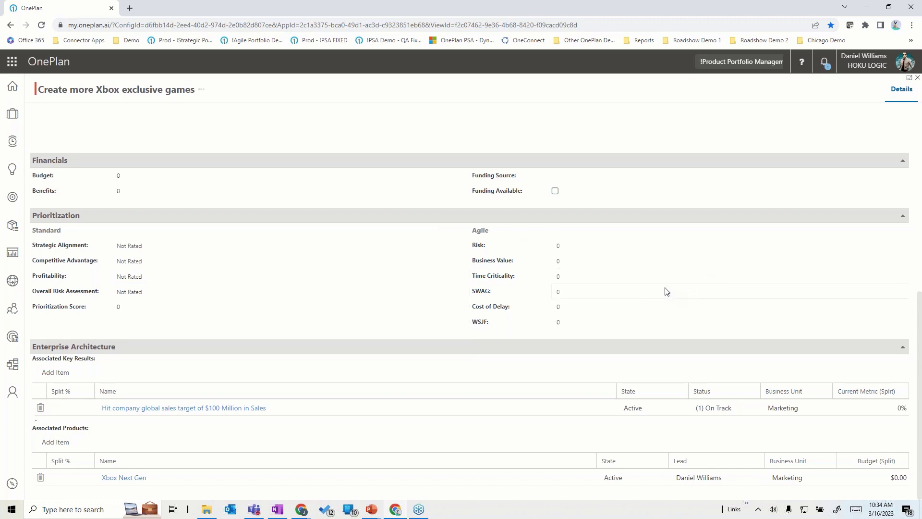
scroll(663, 294, up, 4)
scroll(664, 294, up, 4)
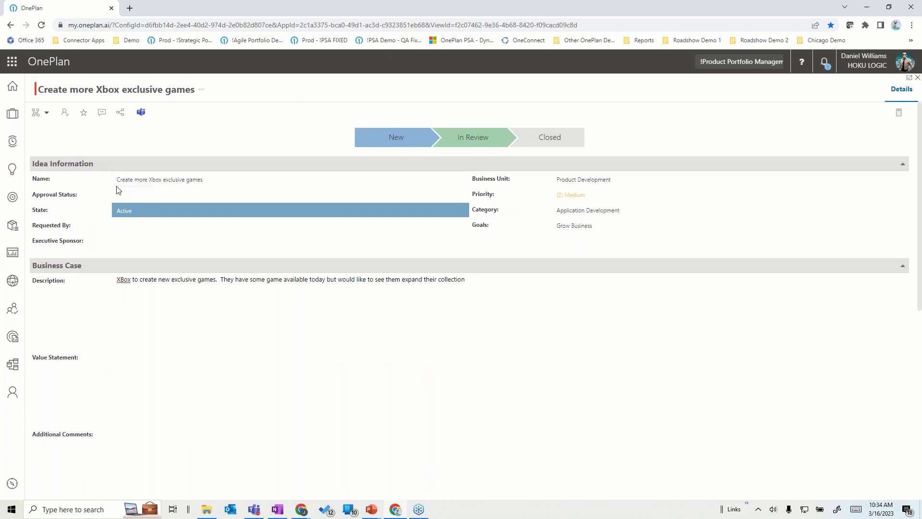
Step: Return to My Ideas, review the plan types available for reorganizing "Create more Xbox exclusive games", and cancel the change
click(13, 170)
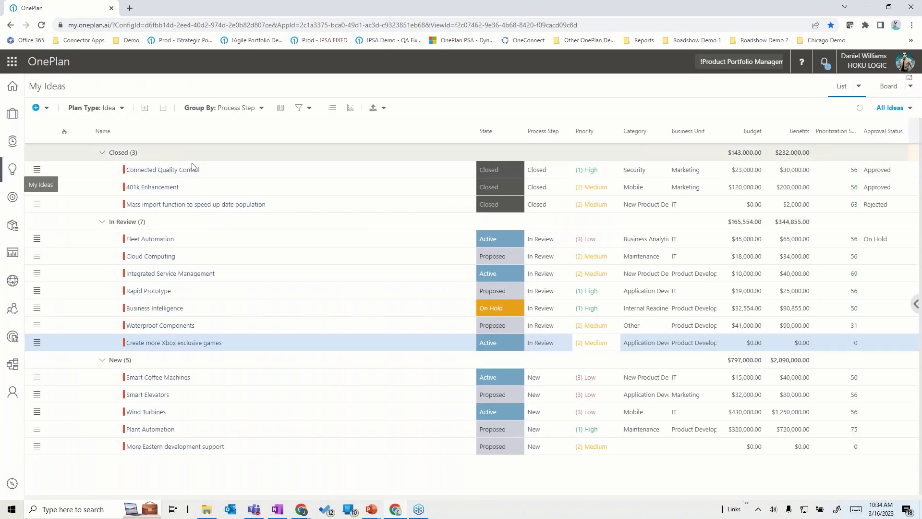
click(37, 342)
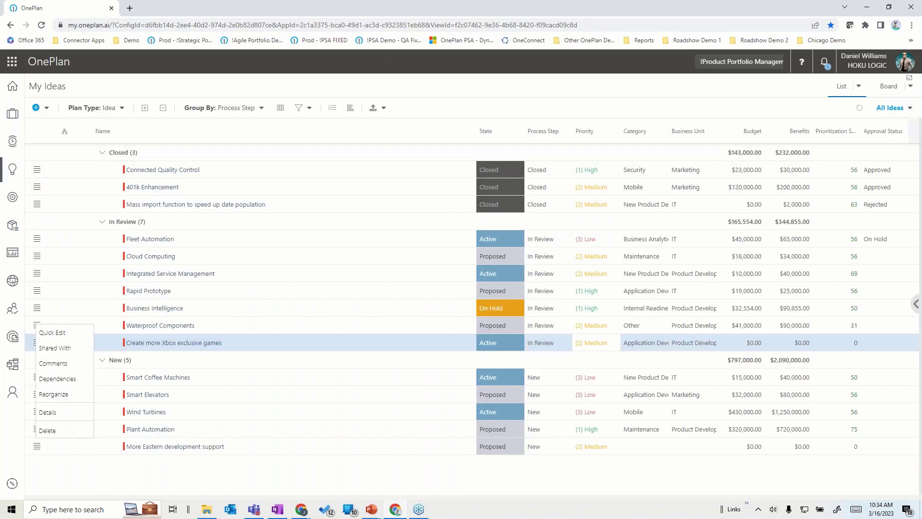
click(54, 394)
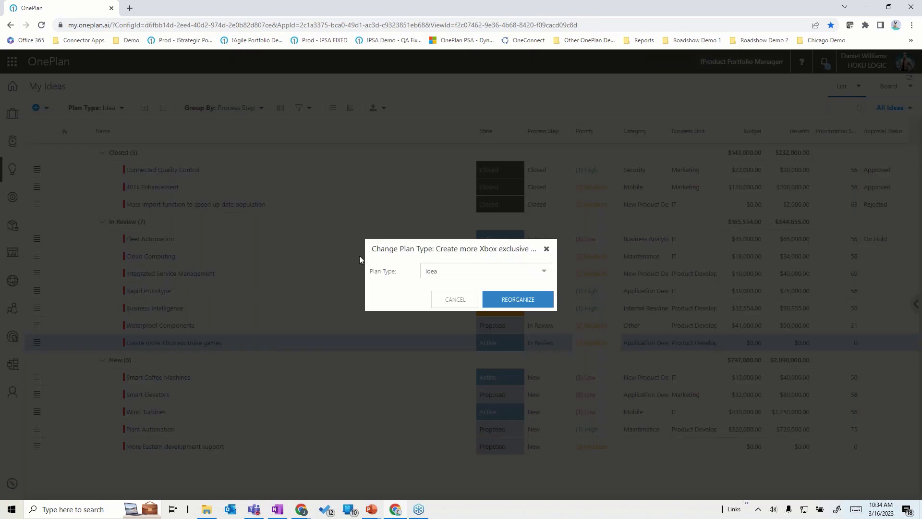
click(544, 272)
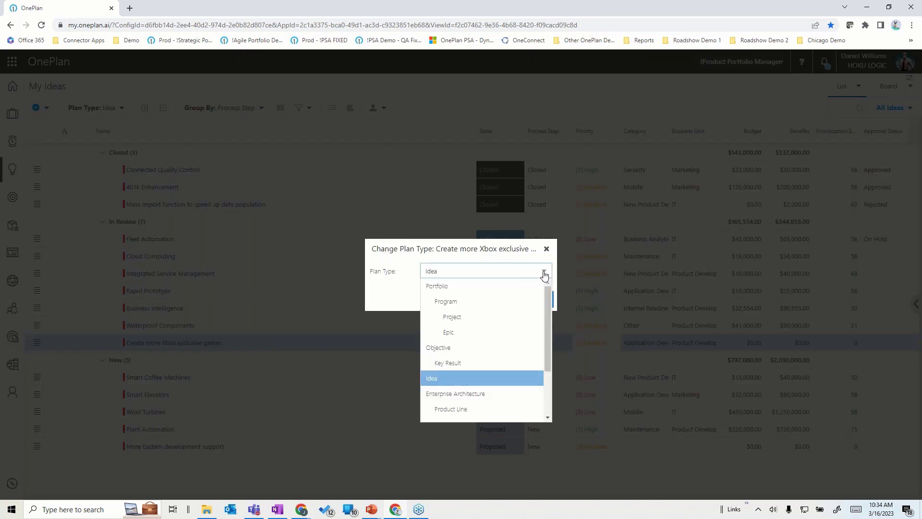
scroll(547, 308, down, 3)
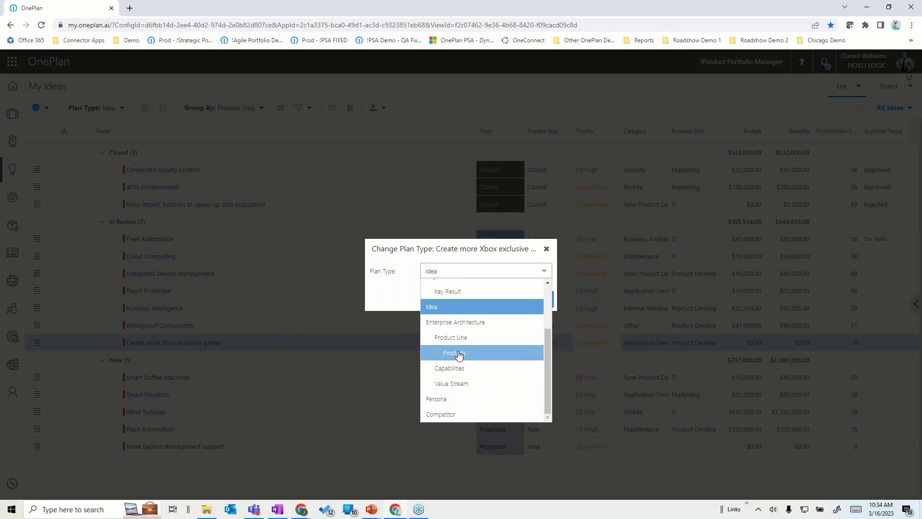
click(547, 250)
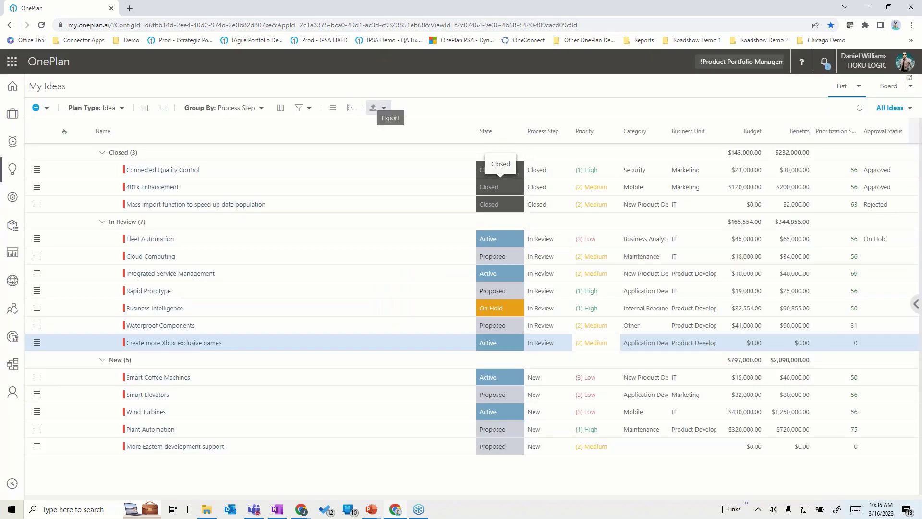
Step: Expand all objectives in My Strategy and review the details and key results of the "Launch The New Product Successfully" objective
click(13, 141)
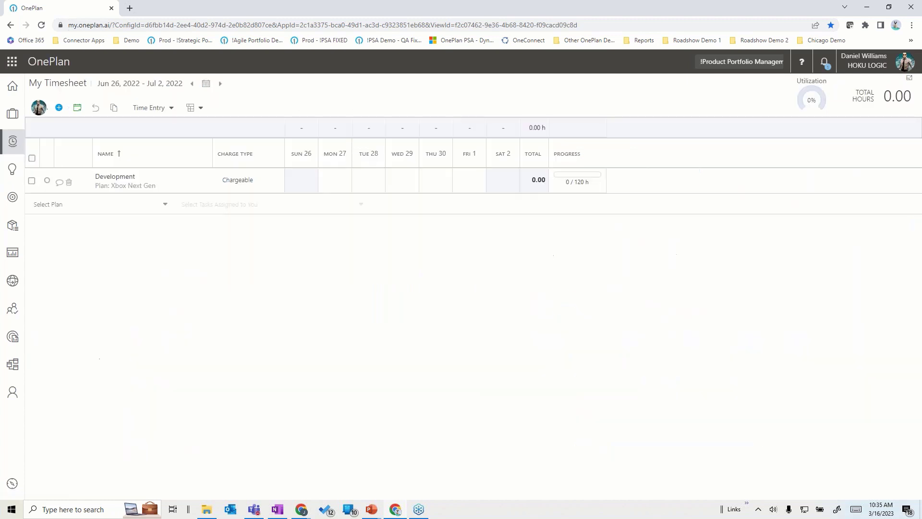
click(12, 197)
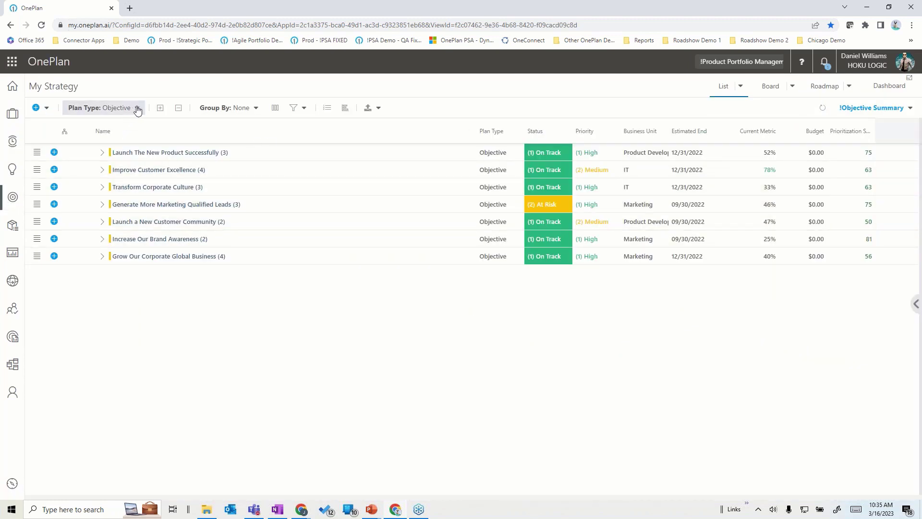
click(160, 109)
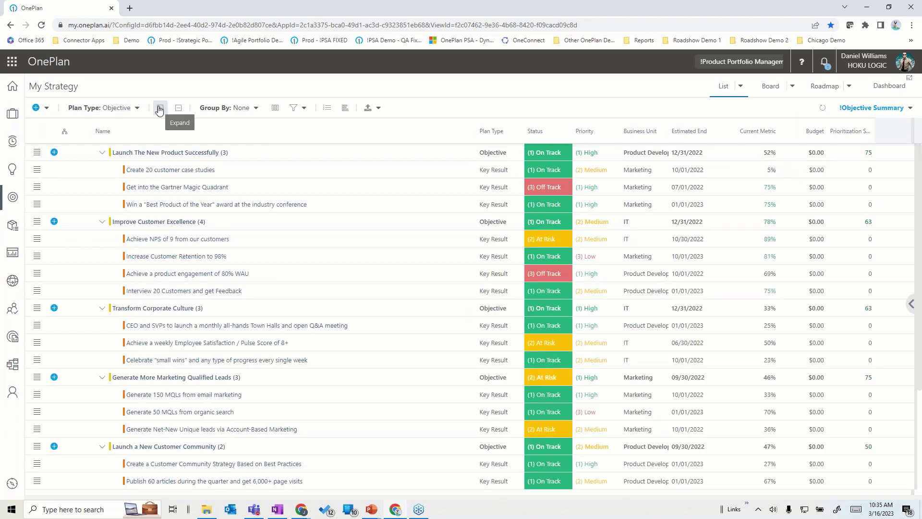
click(169, 153)
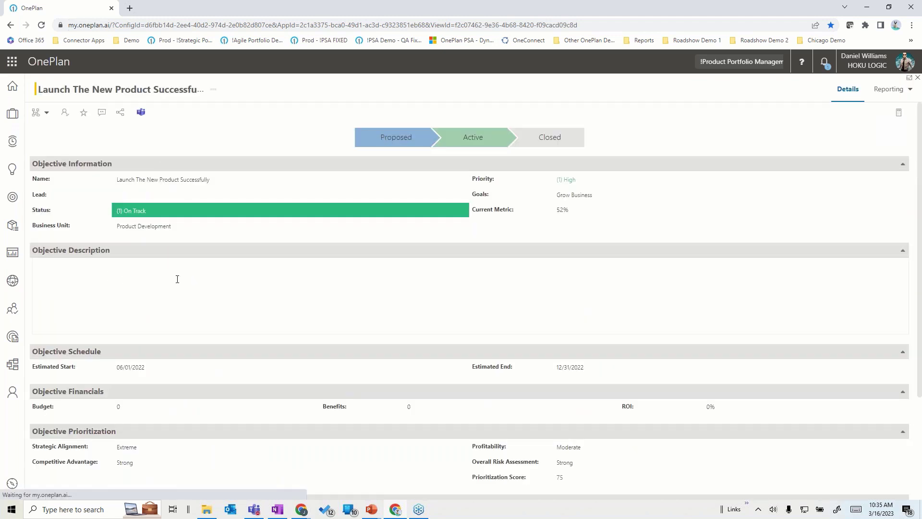
scroll(170, 301, down, 3)
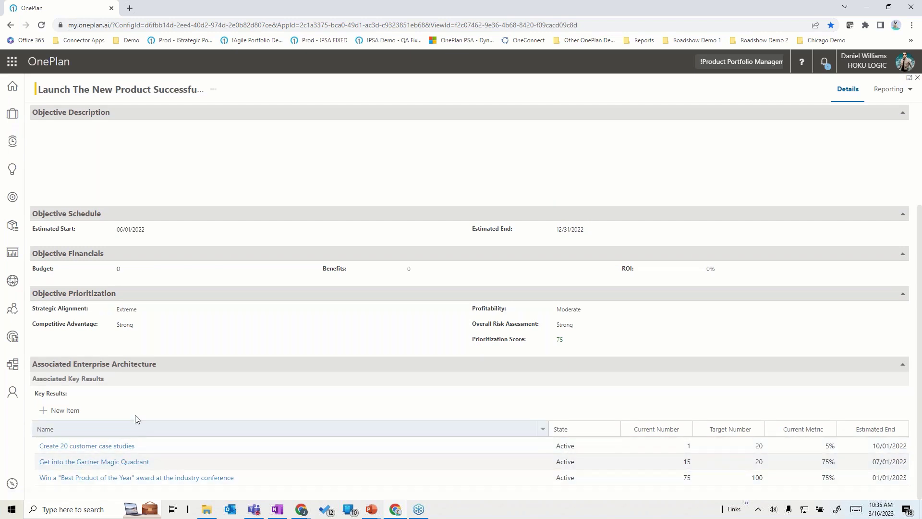
Step: Open the "Win a 'Best Product of the Year' award at the industry conference" key result and review its metric, associated product and initiatives
click(84, 478)
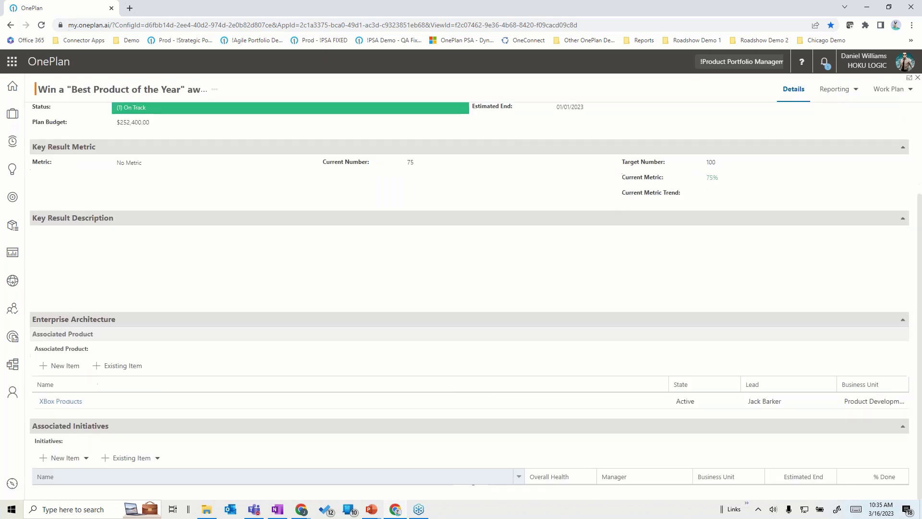
scroll(84, 476, down, 1)
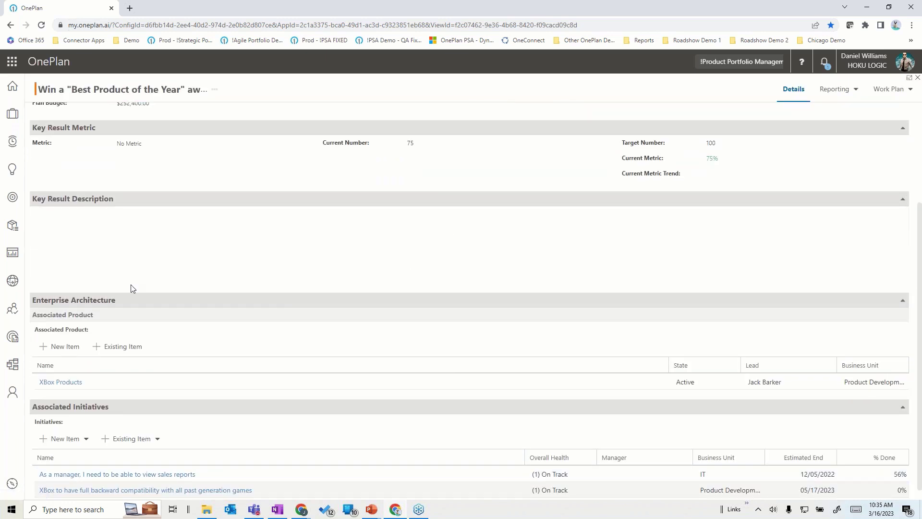
scroll(236, 250, down, 1)
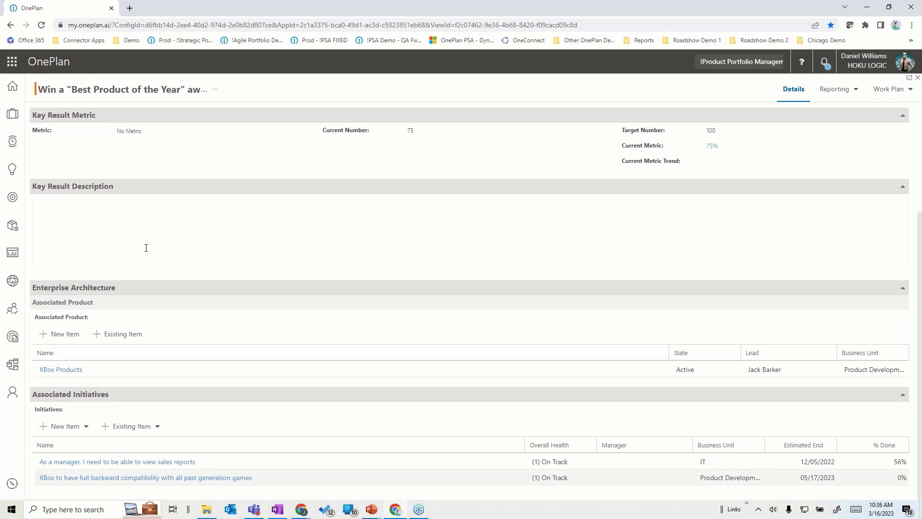
Step: In the Resource Plan, expand Product Development and its overallocated named developer down to individual assignments, and display the commitments as FTE
click(13, 311)
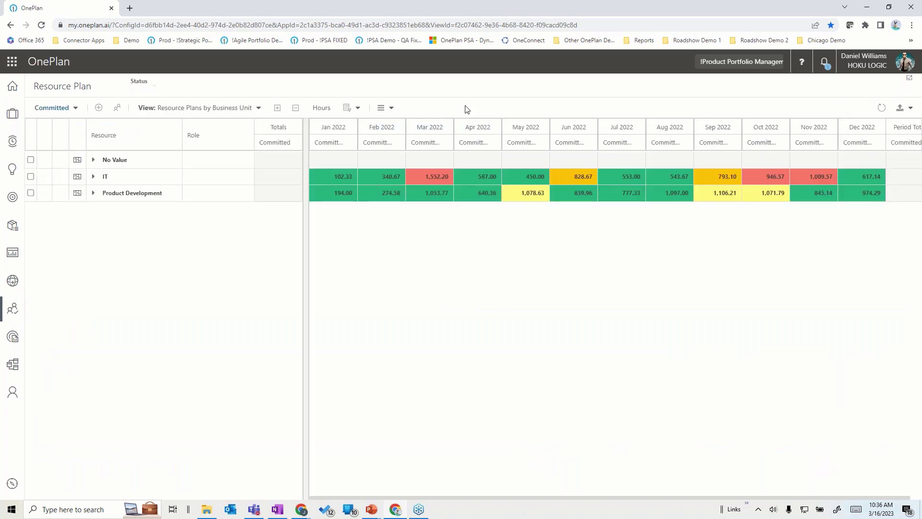
click(93, 193)
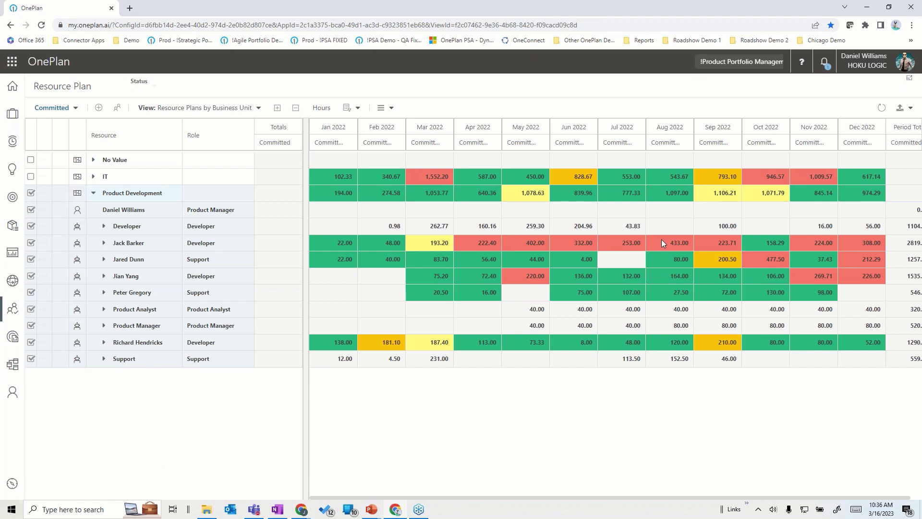
click(104, 243)
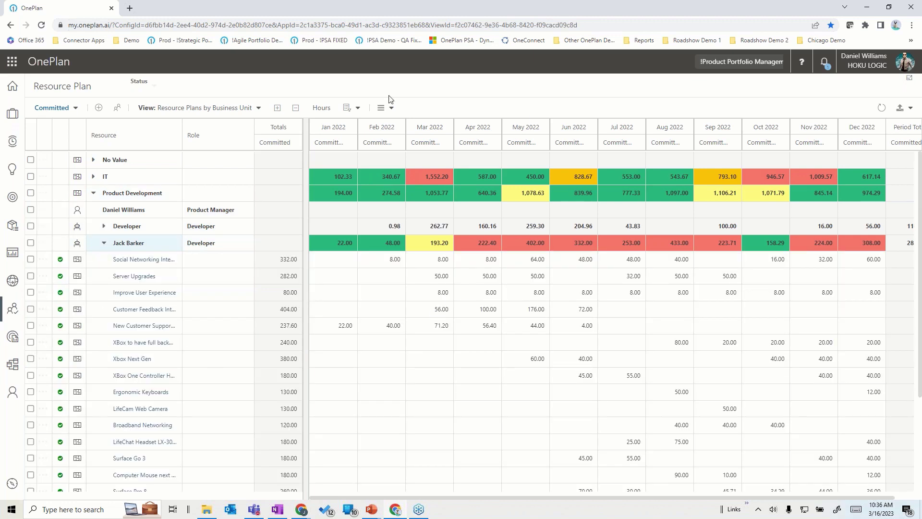
click(326, 110)
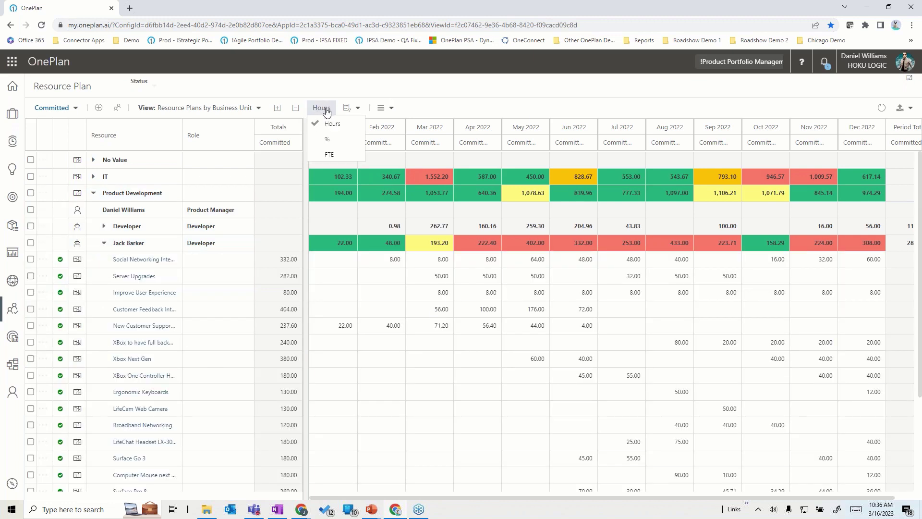
click(330, 156)
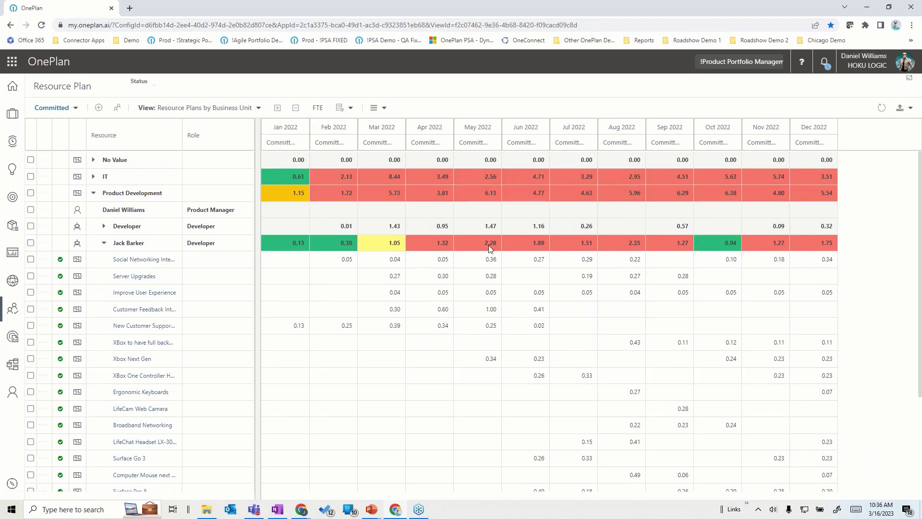
mouse_move(493, 249)
Step: Select the developer's Server Upgrades assignment, find best-match resources for it, and examine the roles available for searching
click(31, 276)
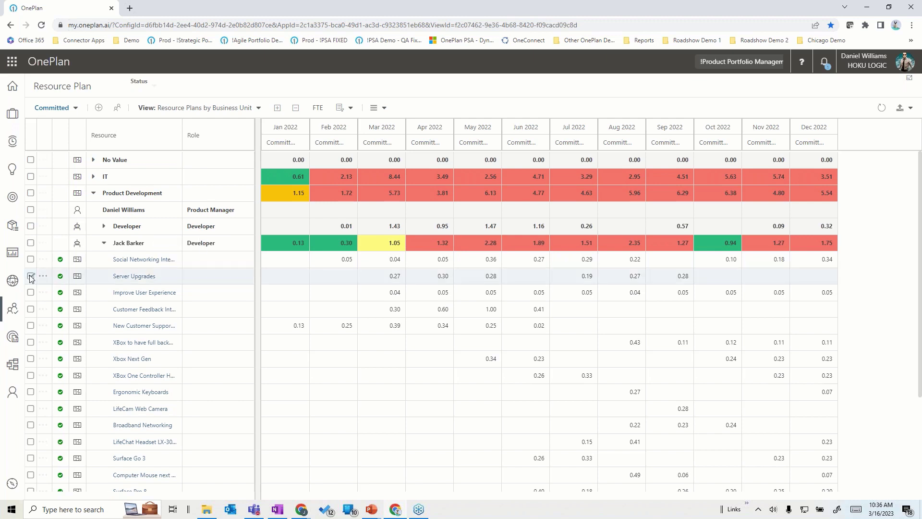
click(117, 108)
click(139, 328)
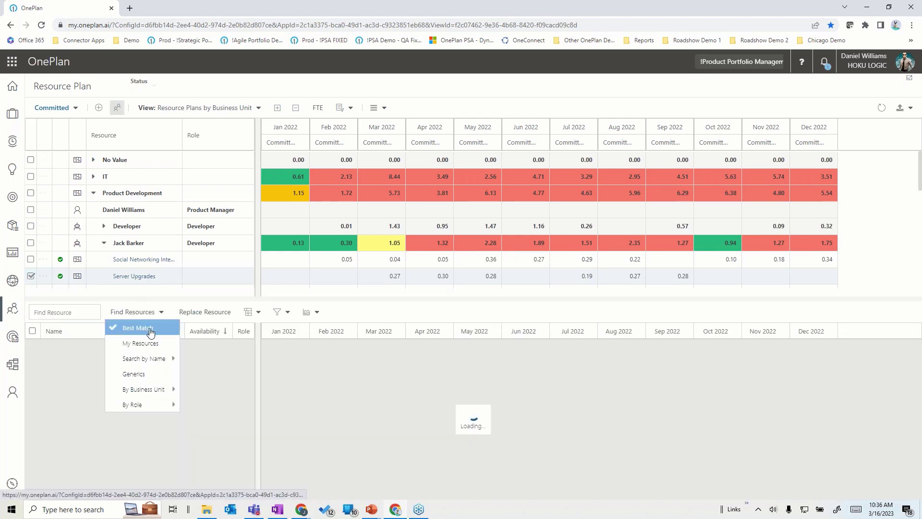
click(139, 404)
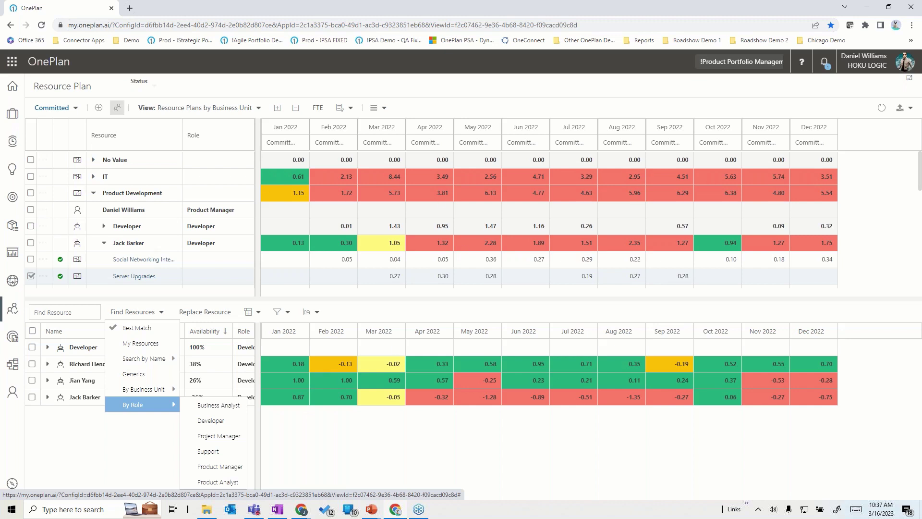
Step: Open the Qtr 1 Product Prioritization Model in the Modeler, set the scenario to None, and enlarge the plan list above the bubble chart
click(12, 367)
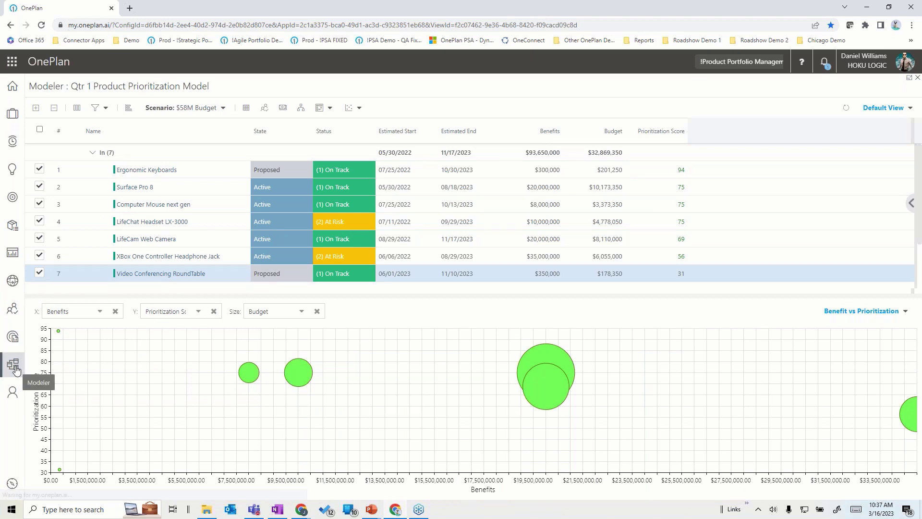
click(299, 111)
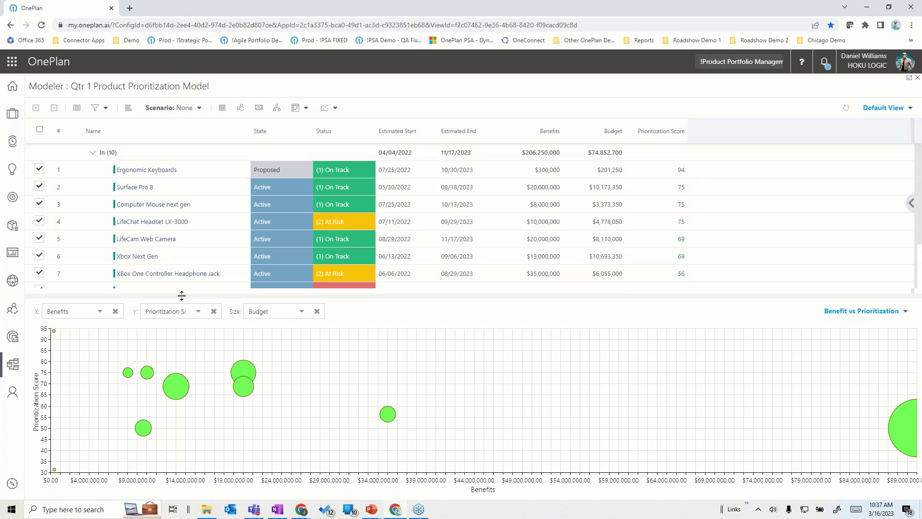
drag(182, 294, 182, 376)
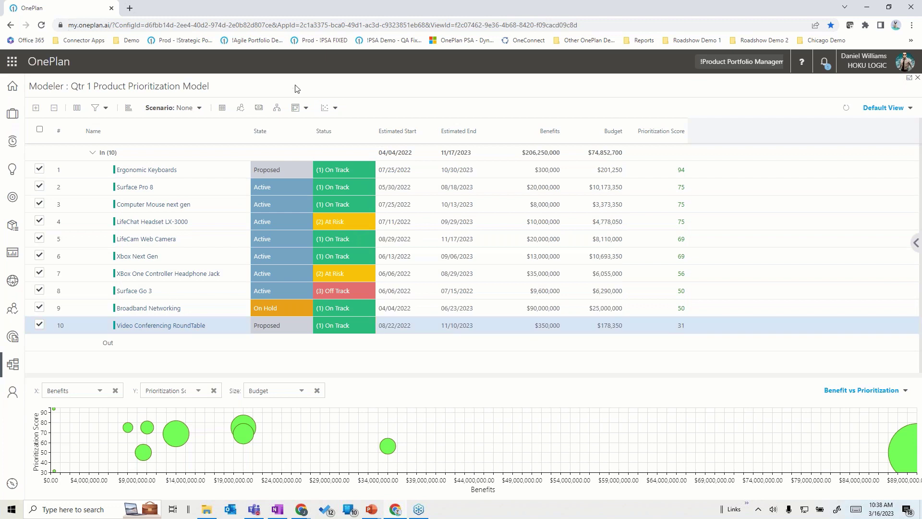
Step: Show the model's 2023 resource availability and exclude Video Conferencing RoundTable from the selected plans
click(242, 110)
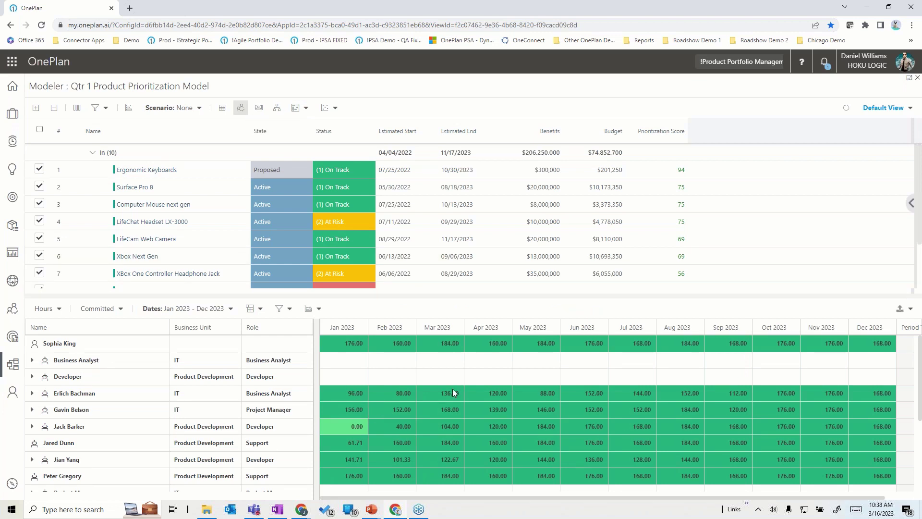
scroll(512, 414, down, 3)
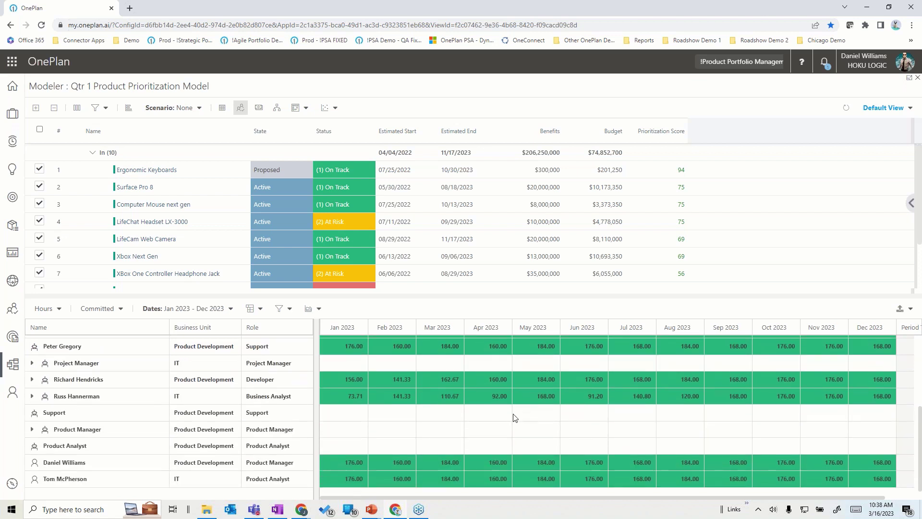
scroll(513, 415, up, 3)
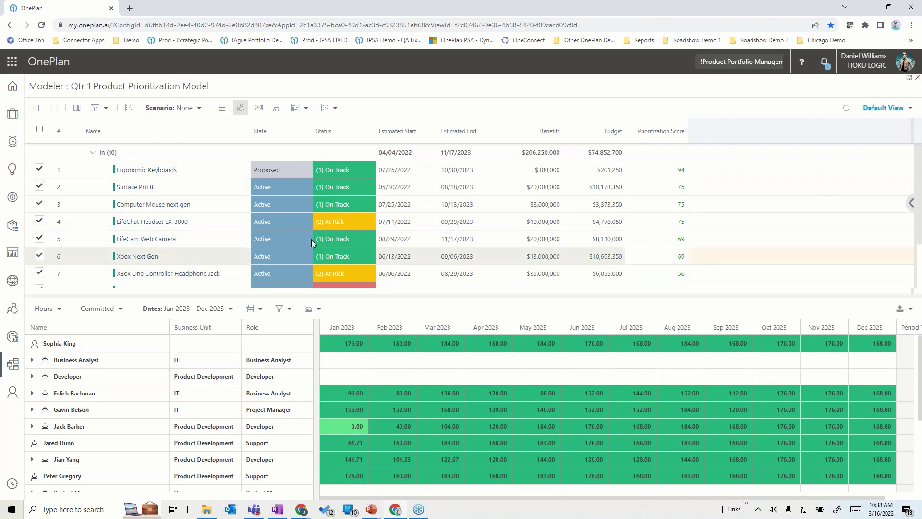
scroll(312, 239, down, 3)
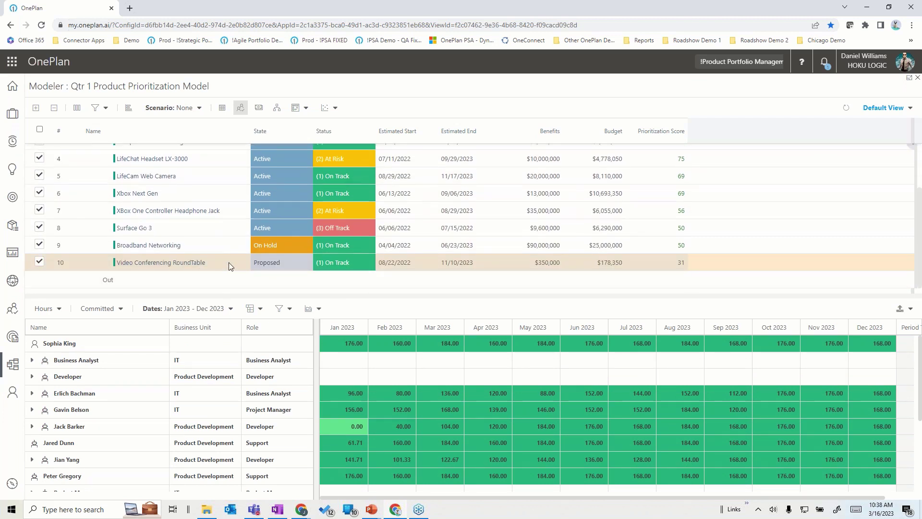
click(38, 262)
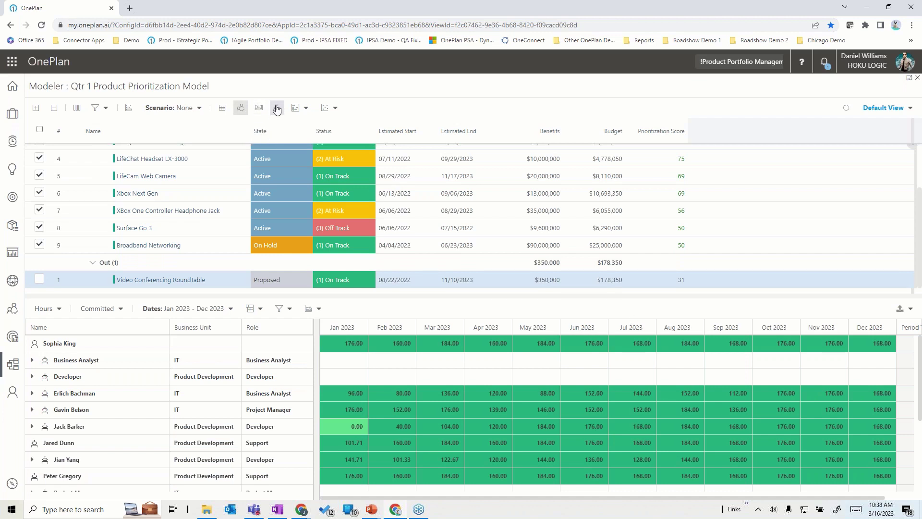
Step: Display the Gantt chart beside the plans and move the start of Ergonomic Keyboards to 01/01/2023
click(128, 107)
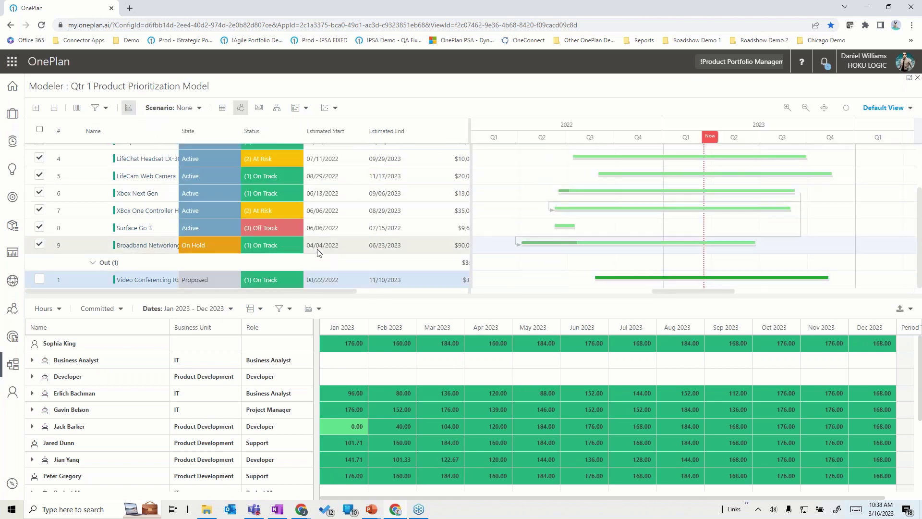
scroll(336, 227, up, 2)
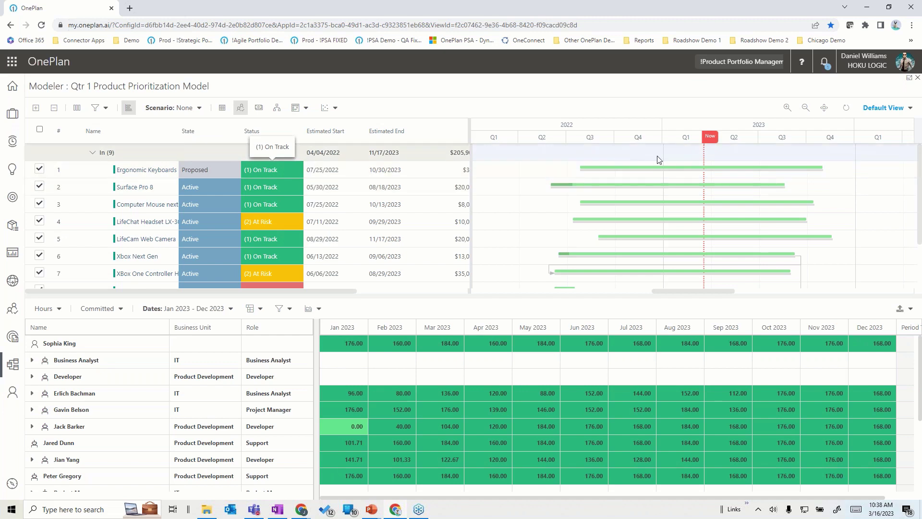
click(703, 168)
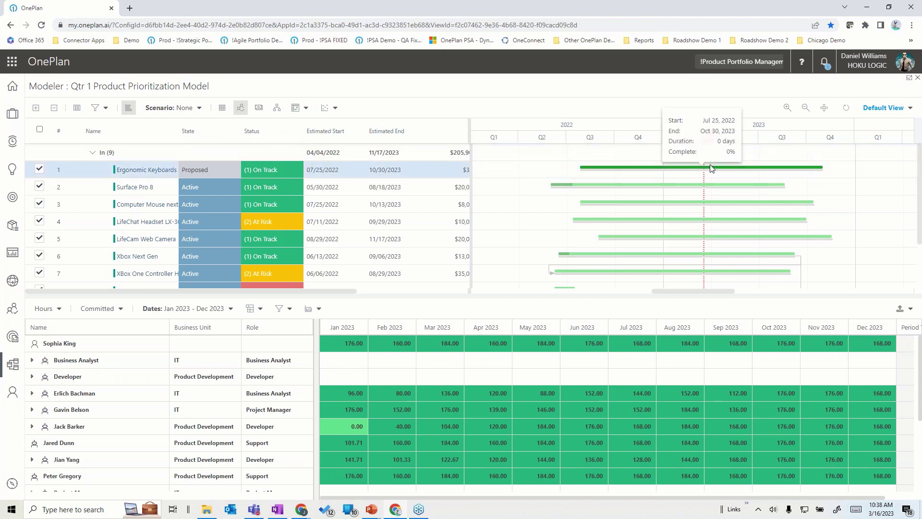
drag(688, 169, 774, 169)
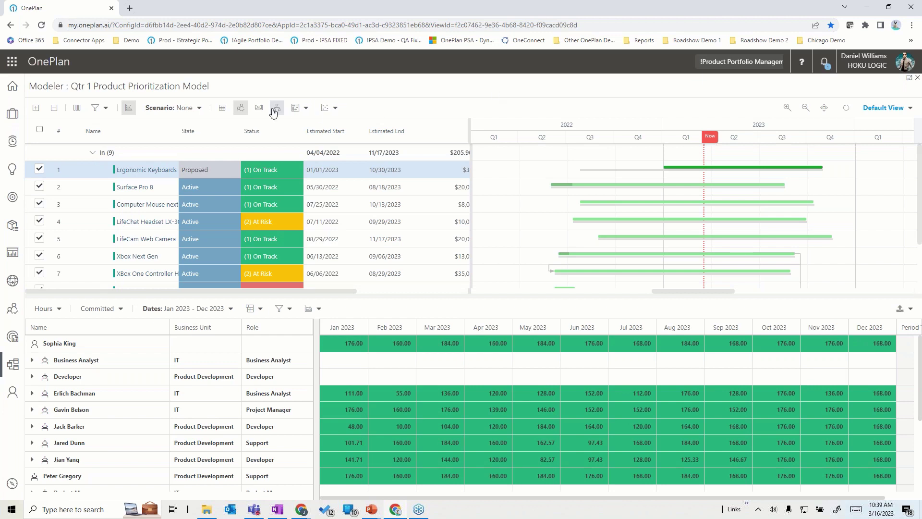
Step: Review the modeled plans' monthly budgets for Jan 2023 - Dec 2023, and close the lower pane to show the full plan list
click(256, 111)
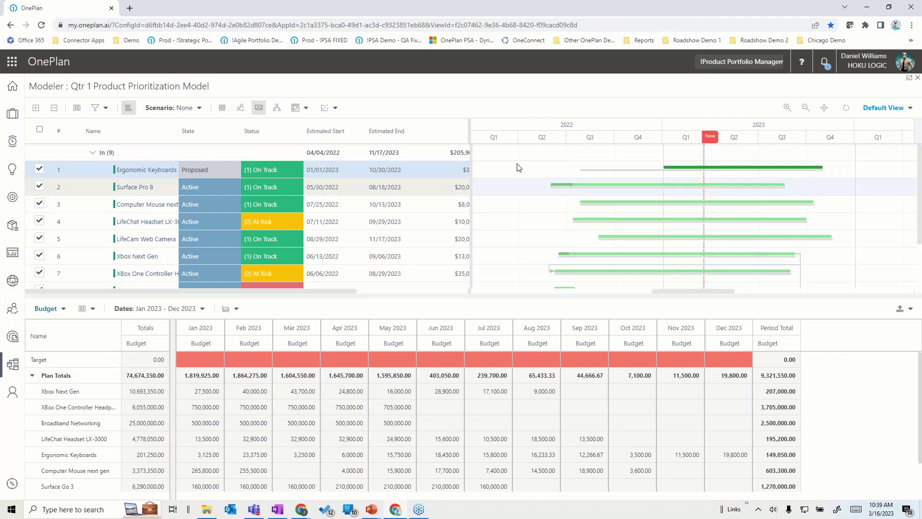
click(197, 109)
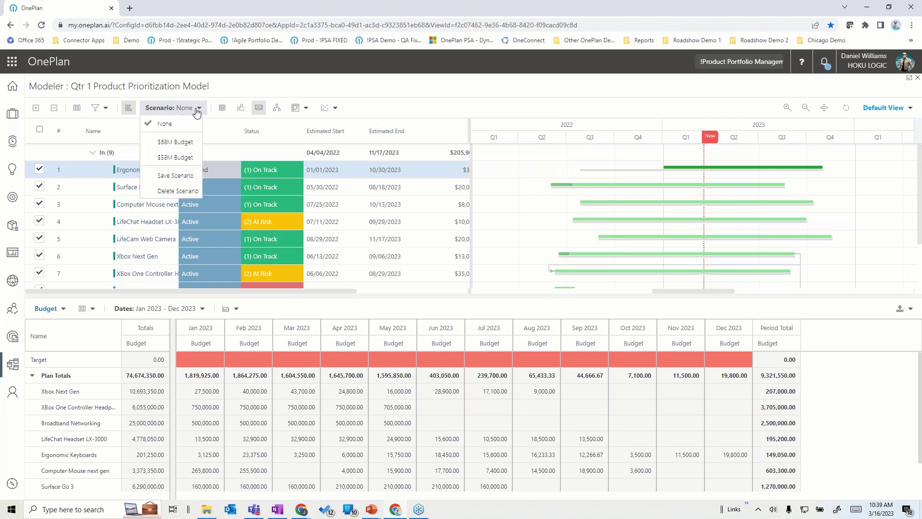
click(245, 108)
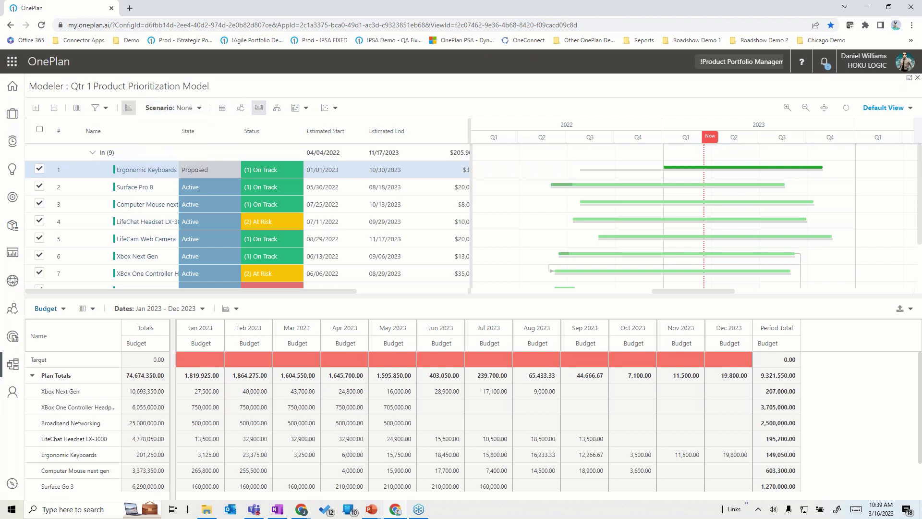
click(243, 108)
Step: Load the $58M Budget scenario to review its included plans, and switch the model to the $68M Budget scenario
click(197, 108)
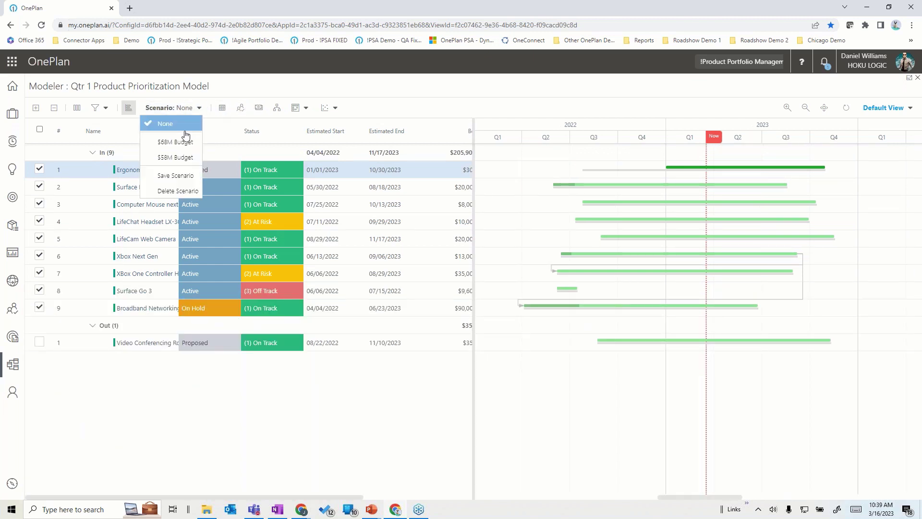
click(172, 158)
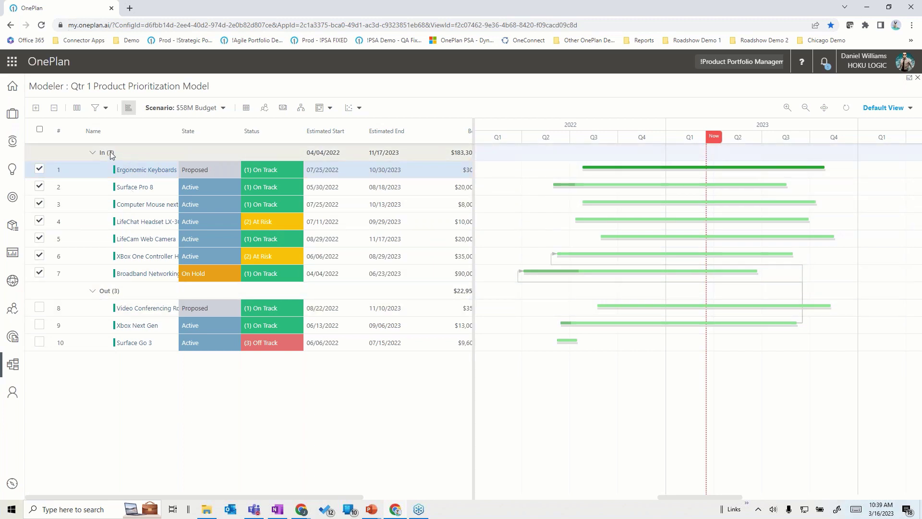
click(198, 108)
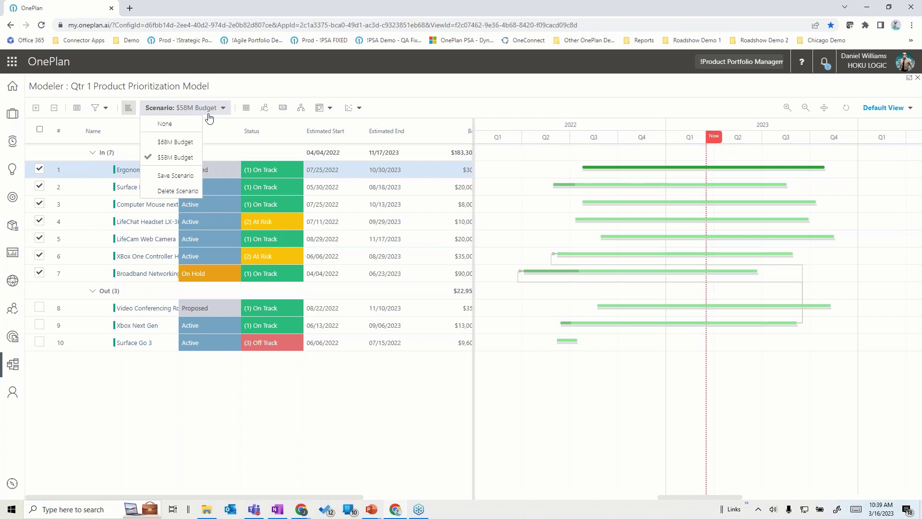
click(176, 142)
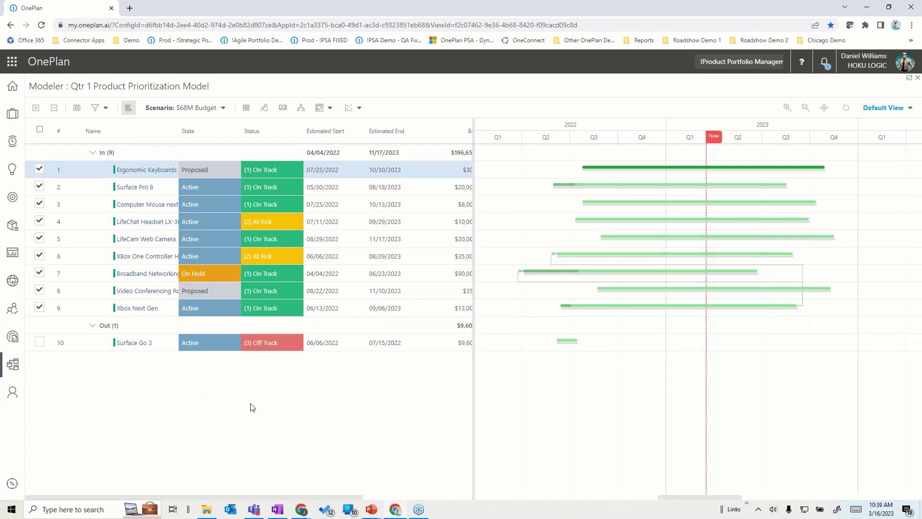
Step: Compare the $68M Budget and $58M Budget scenarios through the dashboard charts, the target summary list and the plan-by-plan details
click(246, 108)
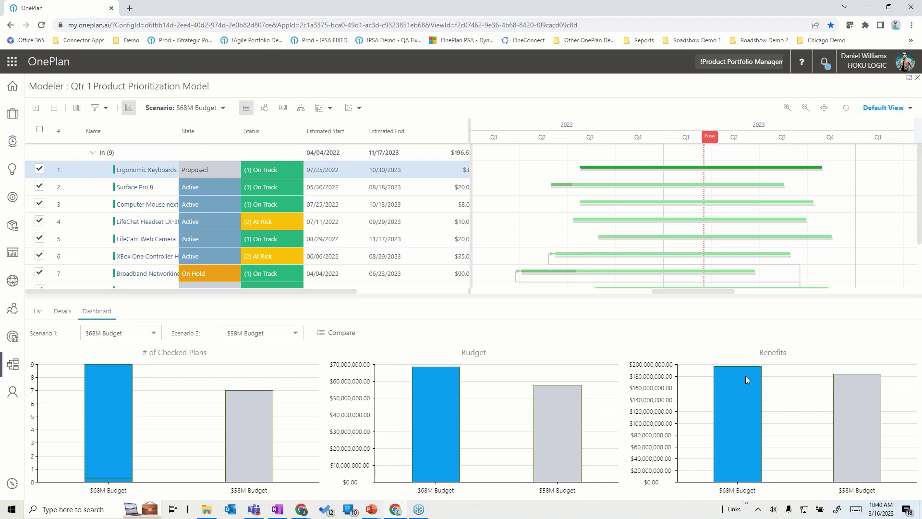
click(37, 311)
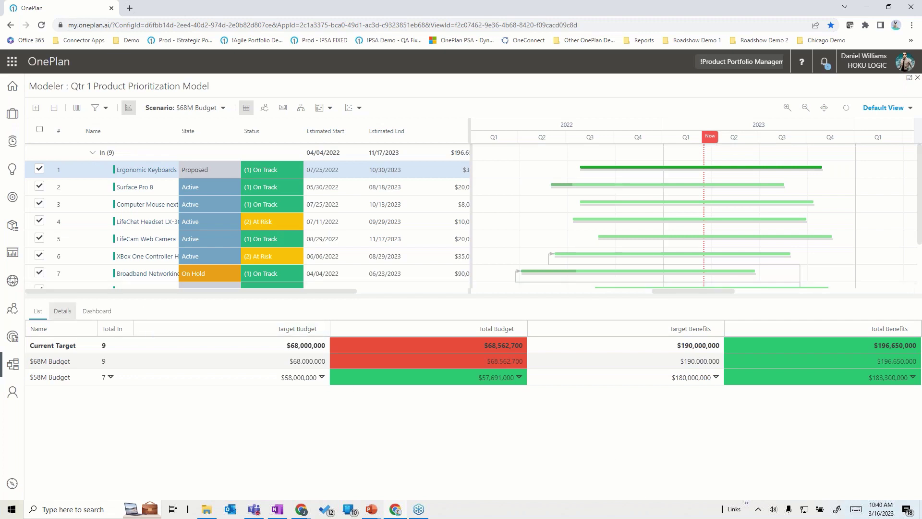
click(63, 315)
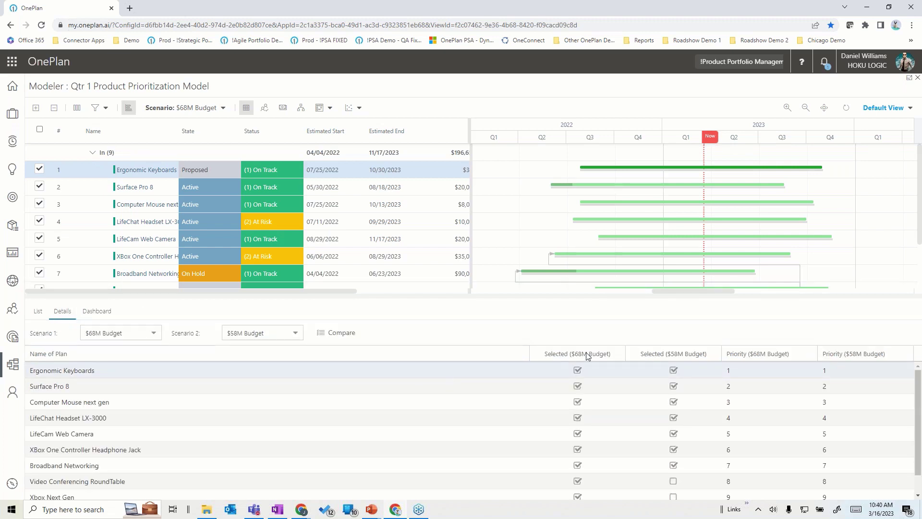
scroll(629, 413, down, 2)
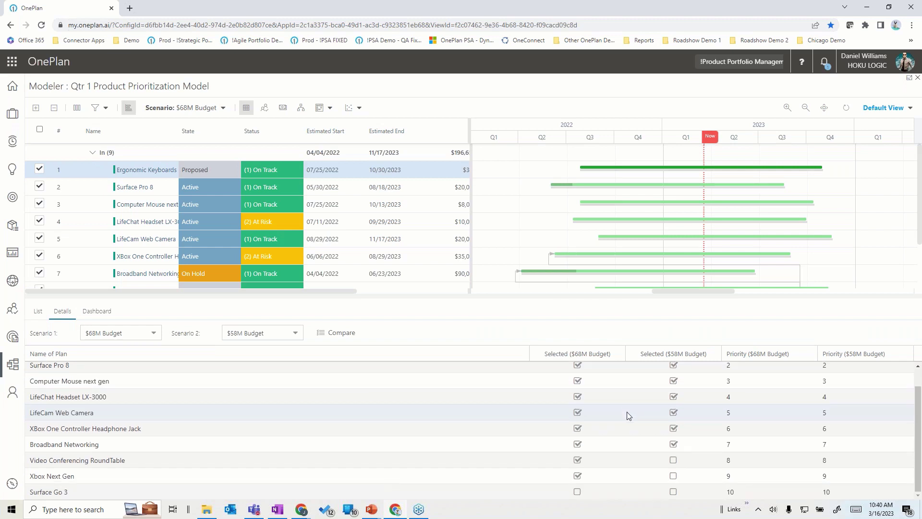
scroll(630, 427, up, 2)
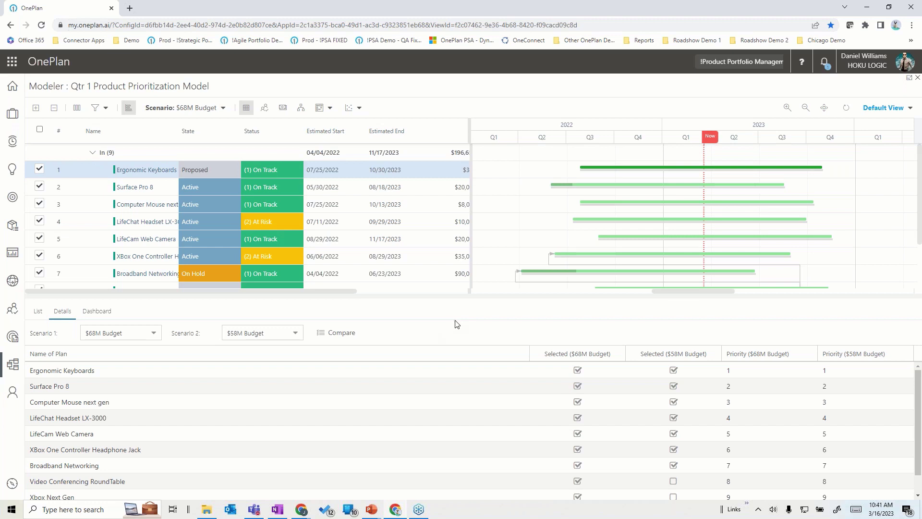
Step: Show the Benefit vs Prioritization bubble chart for the $68M Budget scenario and enlarge its pane to examine the plan bubbles
click(211, 109)
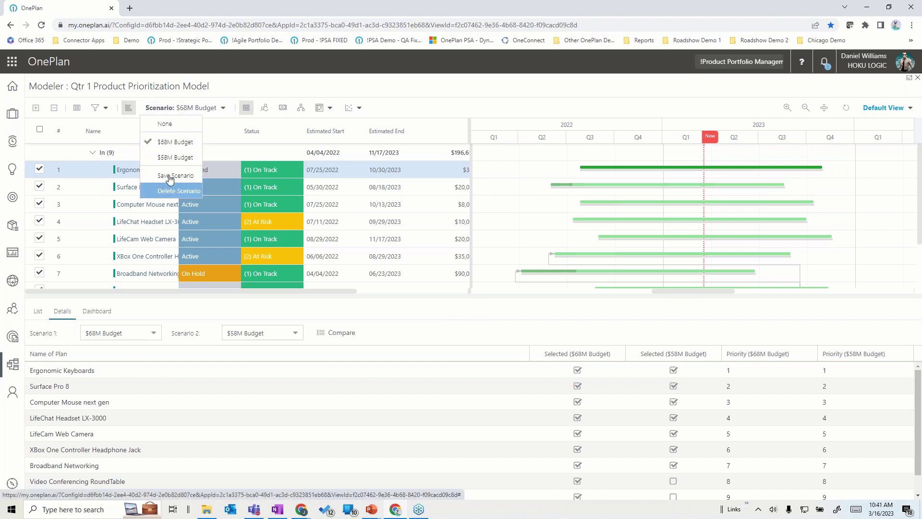
click(360, 106)
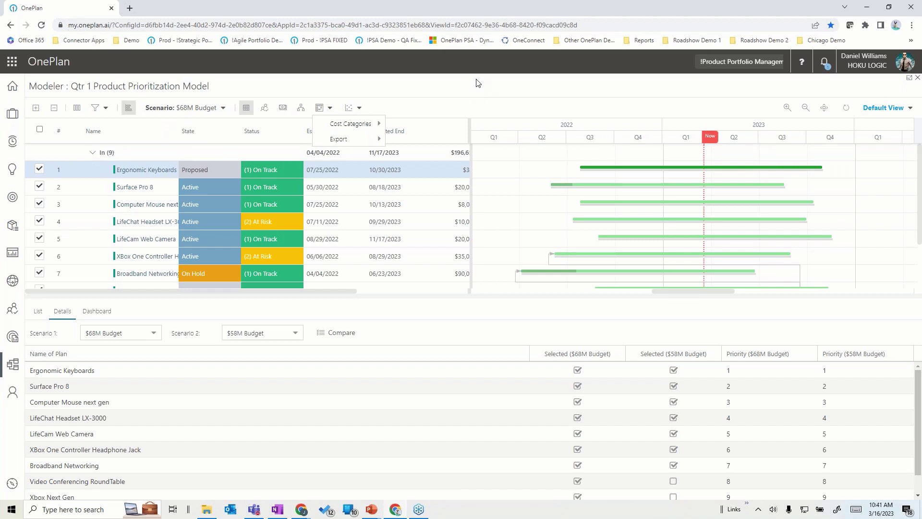
click(346, 109)
click(347, 110)
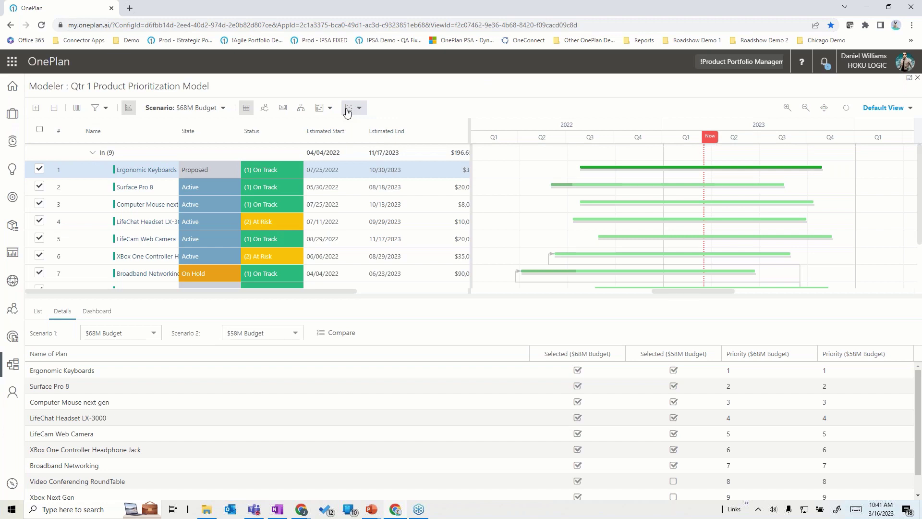
click(359, 108)
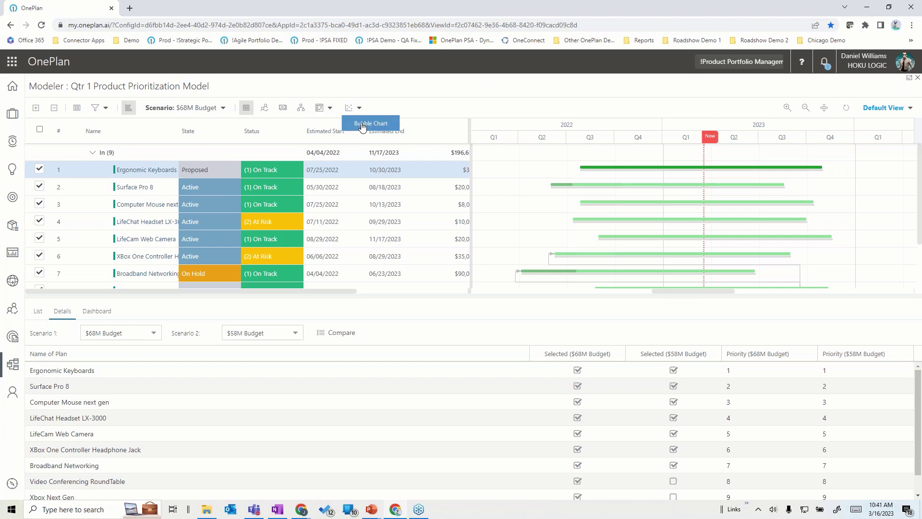
click(362, 126)
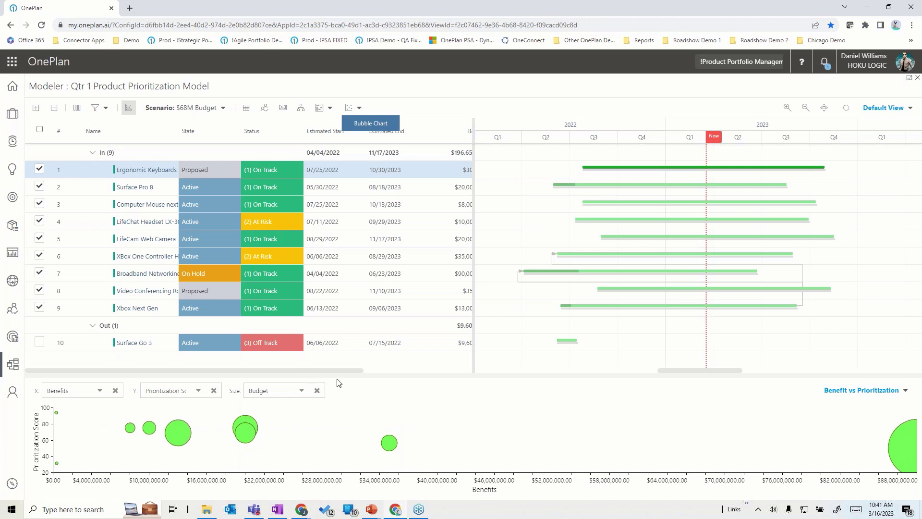
drag(337, 375, 335, 282)
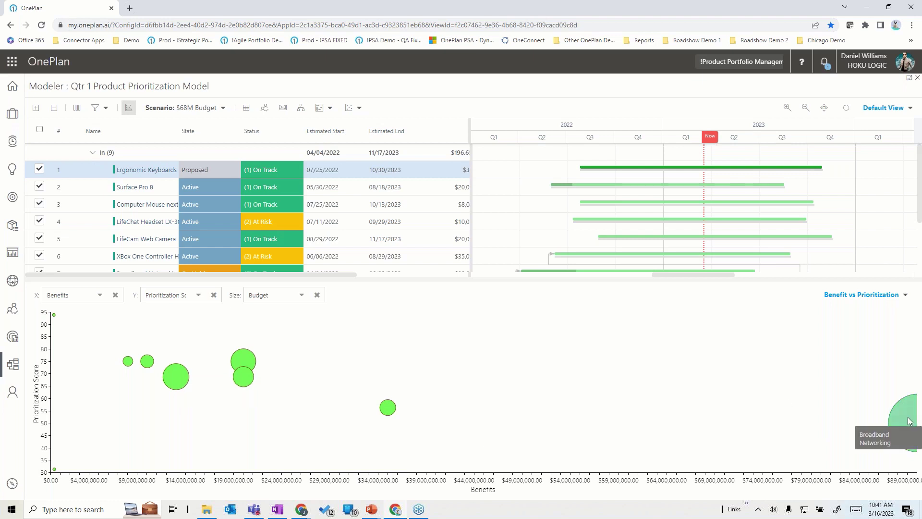
right_click(172, 386)
click(283, 427)
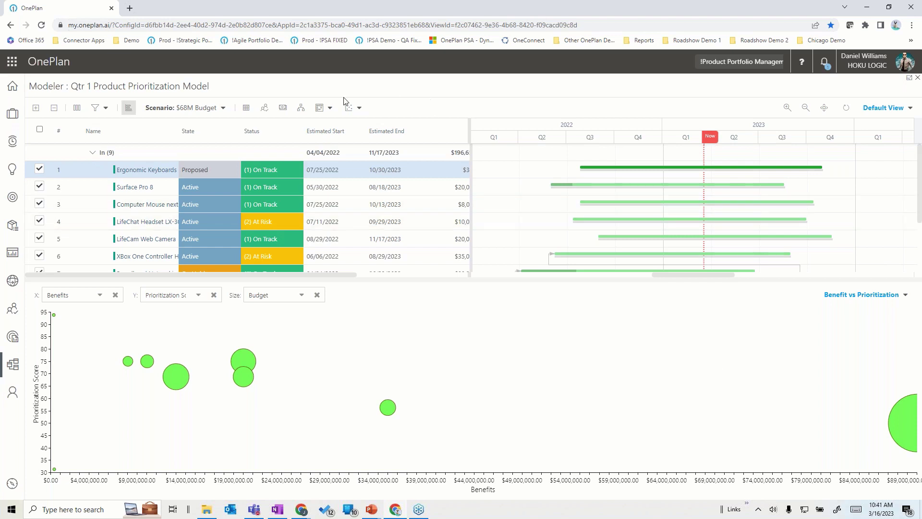
Step: Open My Work and expand the Ergonomic Keyboards, Xbox Next Gen, LifeChat Headset LX-3000 and Surface Go 3 groups to review their assigned items
click(14, 118)
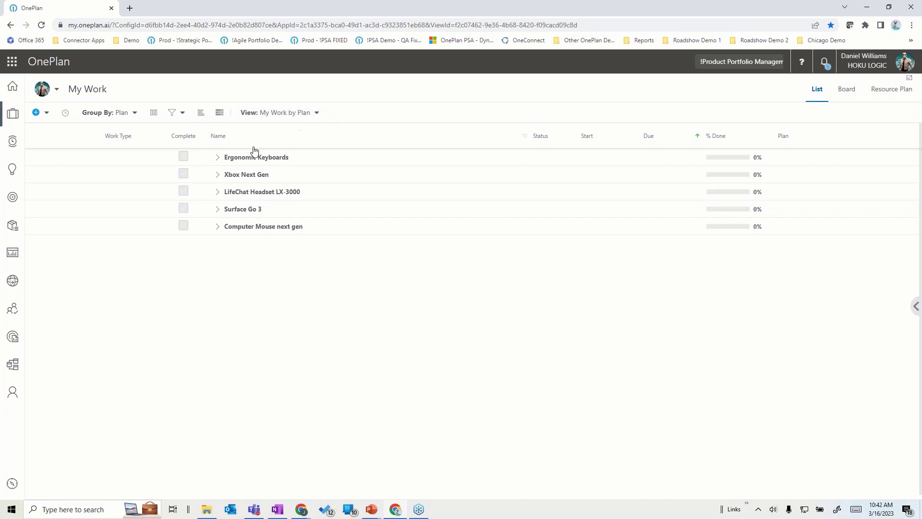
click(219, 158)
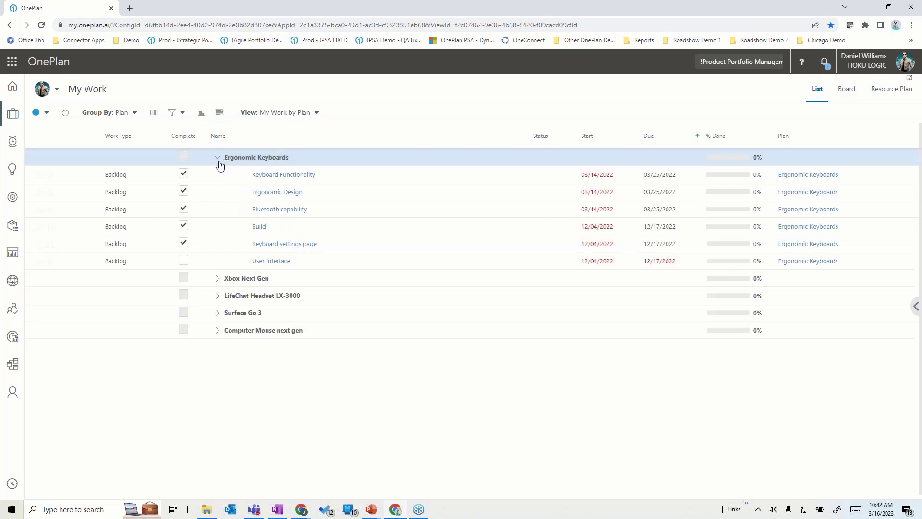
click(219, 279)
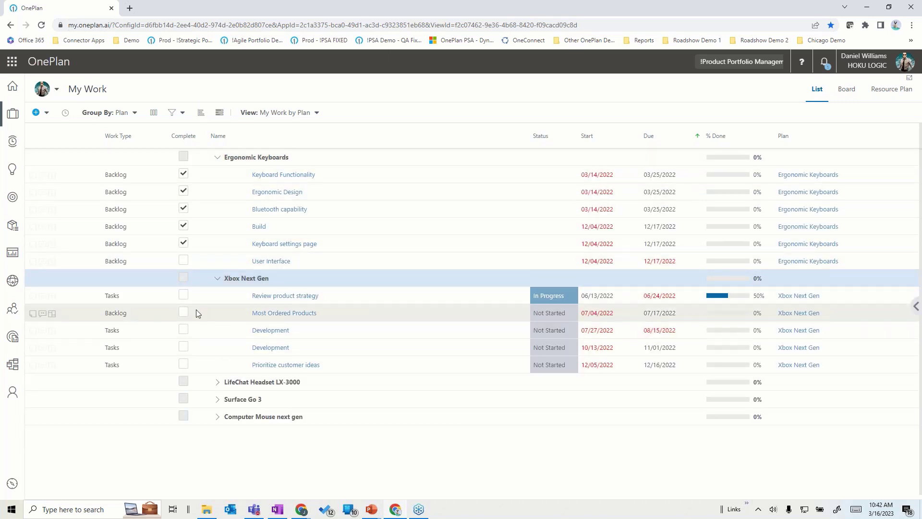
click(217, 384)
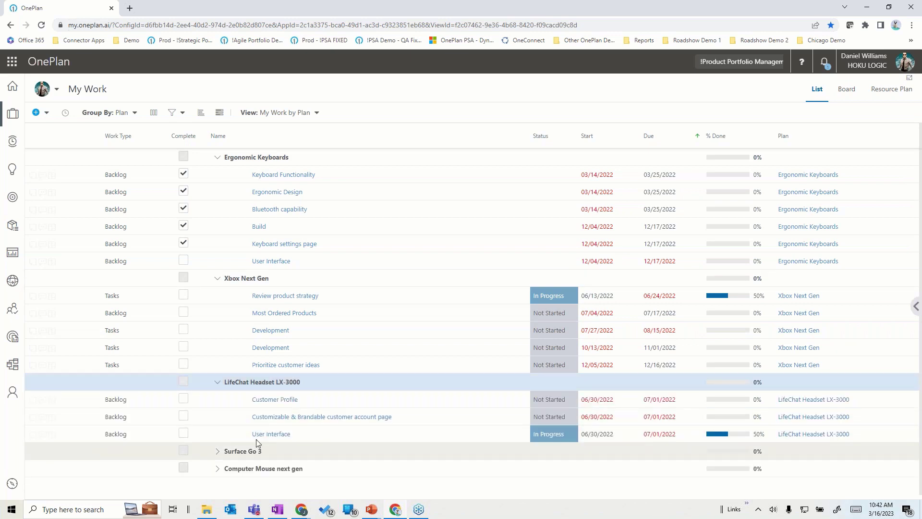
click(217, 453)
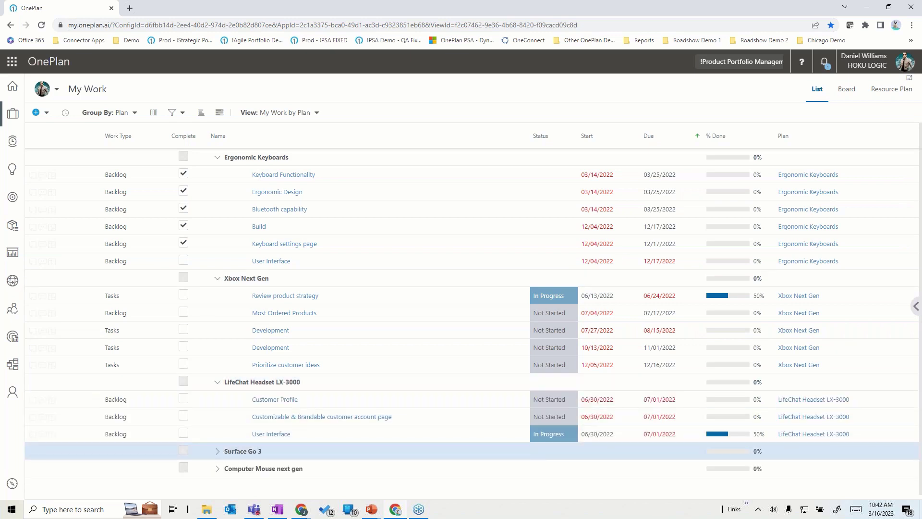
click(217, 453)
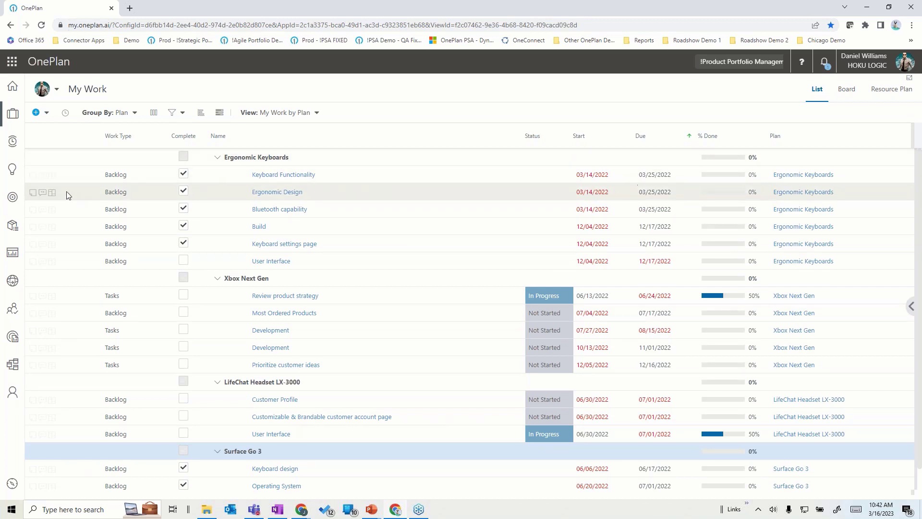
Step: Look at the comment pane and the Notes editor of the Ergonomic Design backlog item, and close the notes without an entry
click(42, 196)
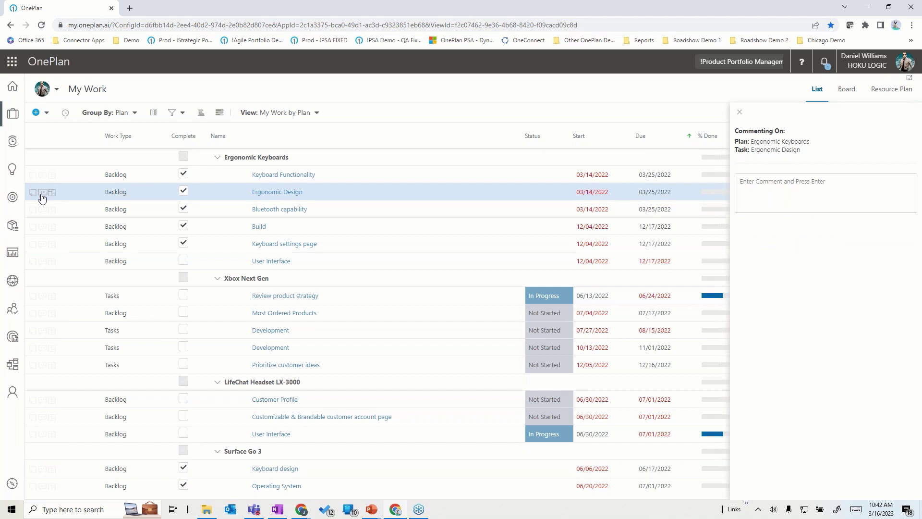
click(32, 195)
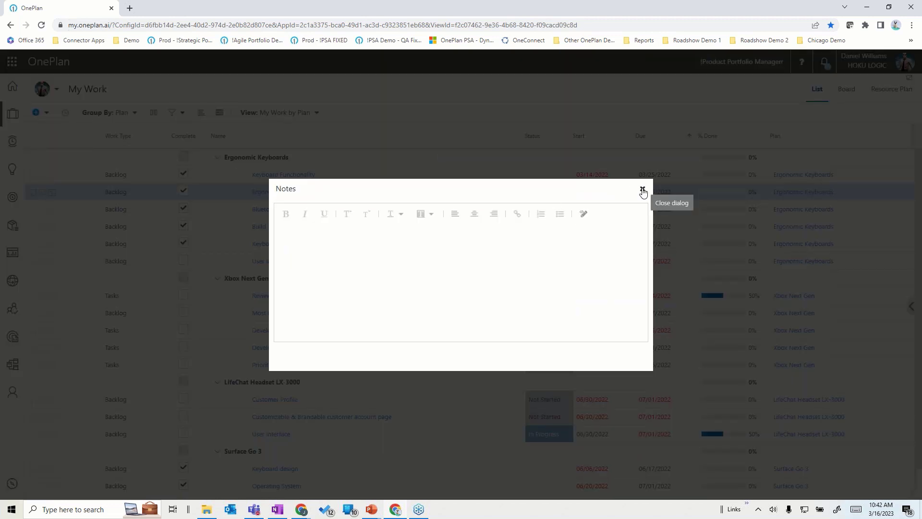
click(643, 189)
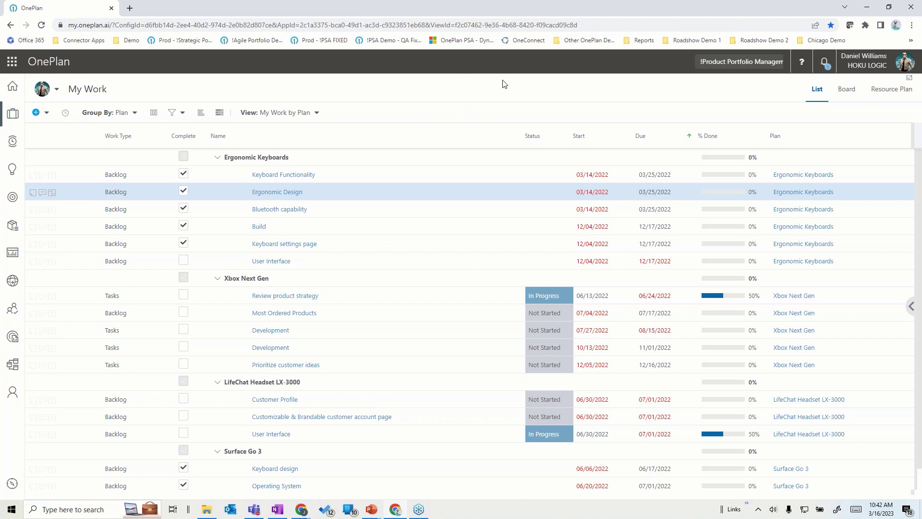
Step: Review the work items in the My Work by Priority view, focusing on the Normal group, and return to the My Work by Plan view
click(317, 116)
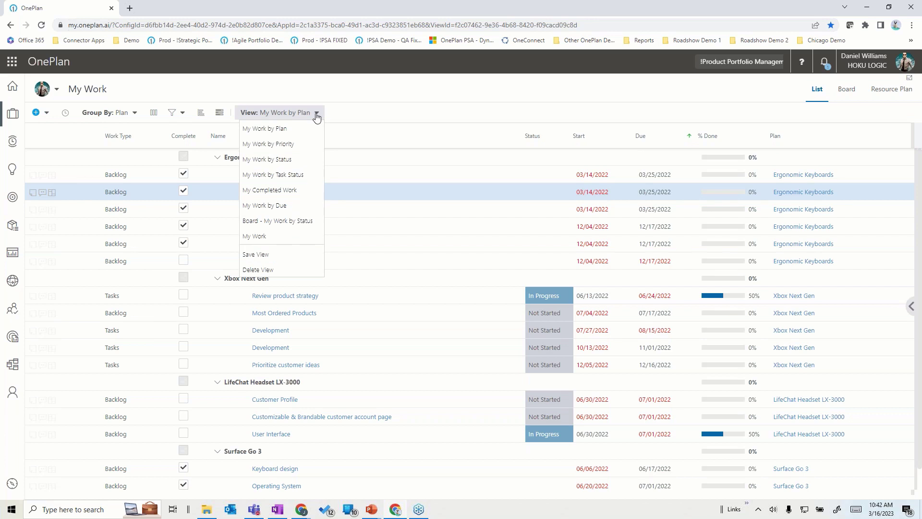
click(268, 144)
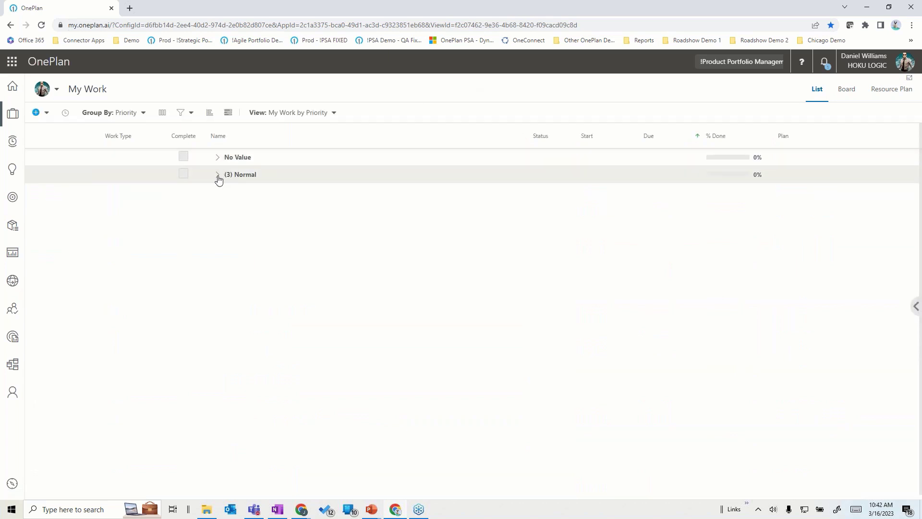
click(218, 174)
click(217, 157)
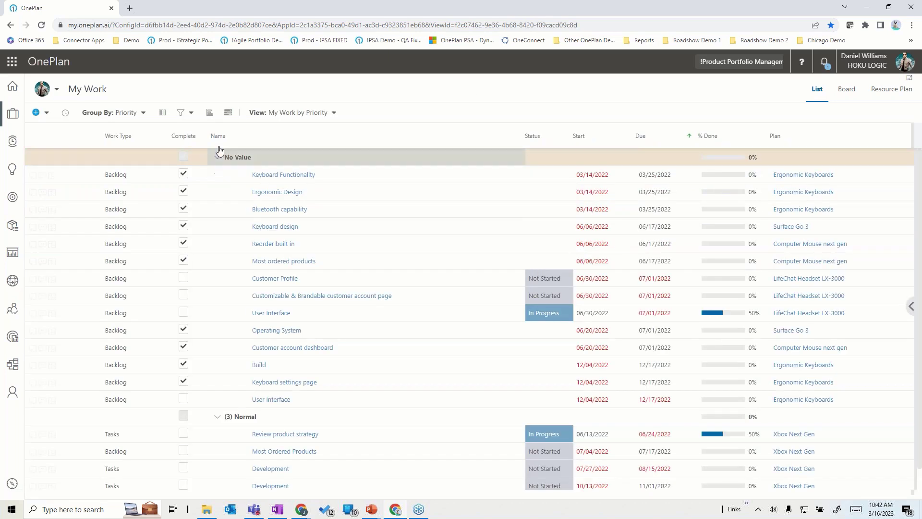
click(217, 157)
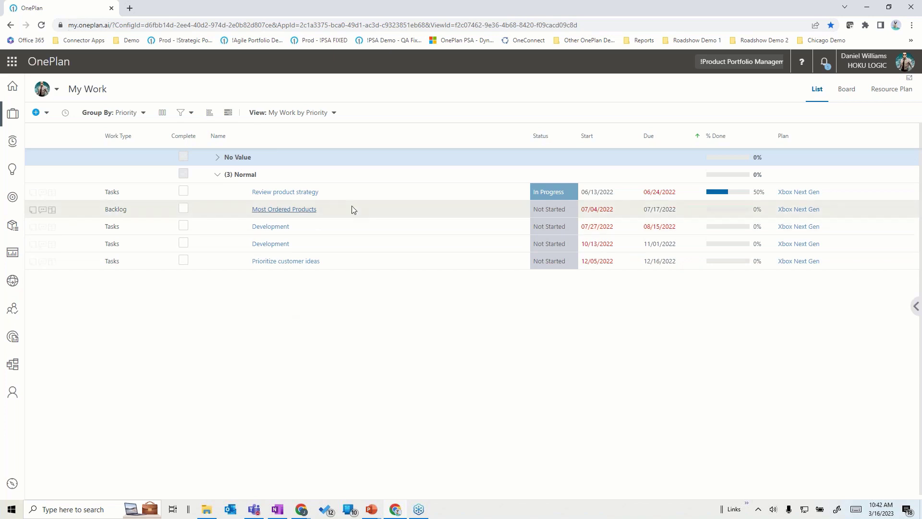
click(294, 112)
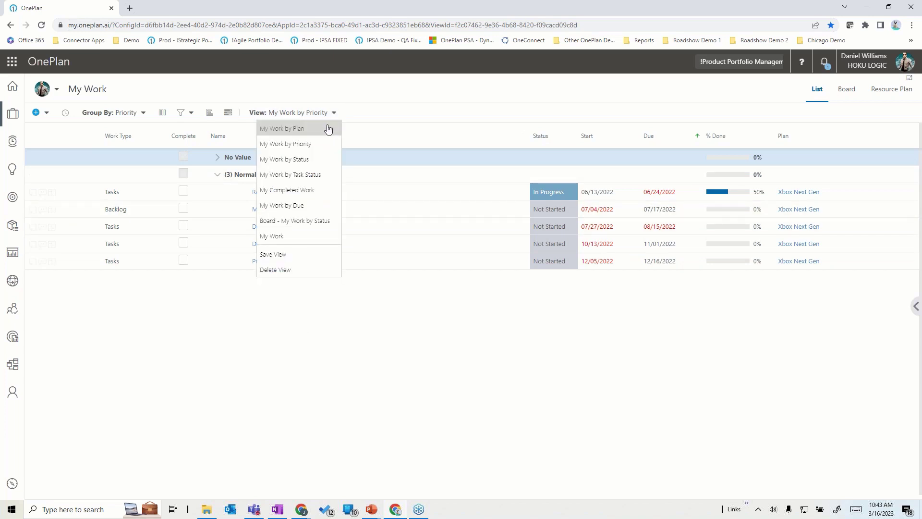
click(292, 129)
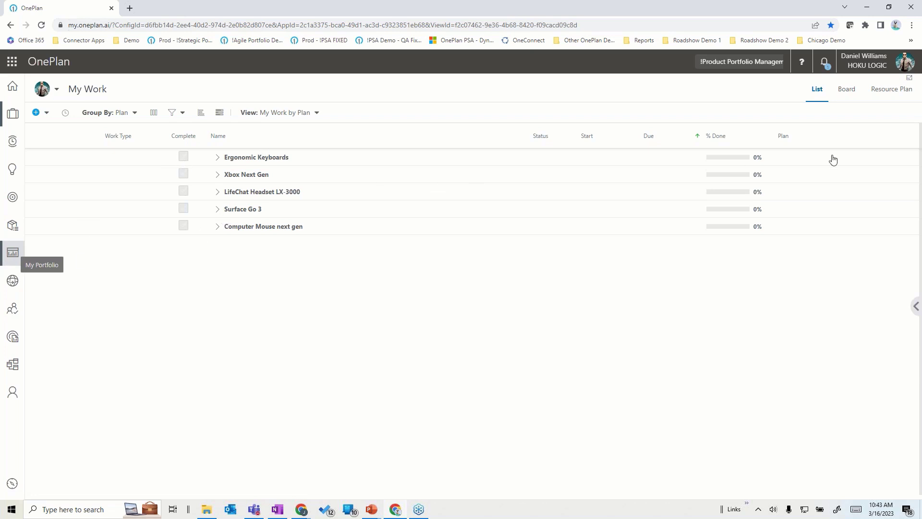
Step: Go to the product portfolio dashboards and bring up the Resource Dashboard report
click(13, 255)
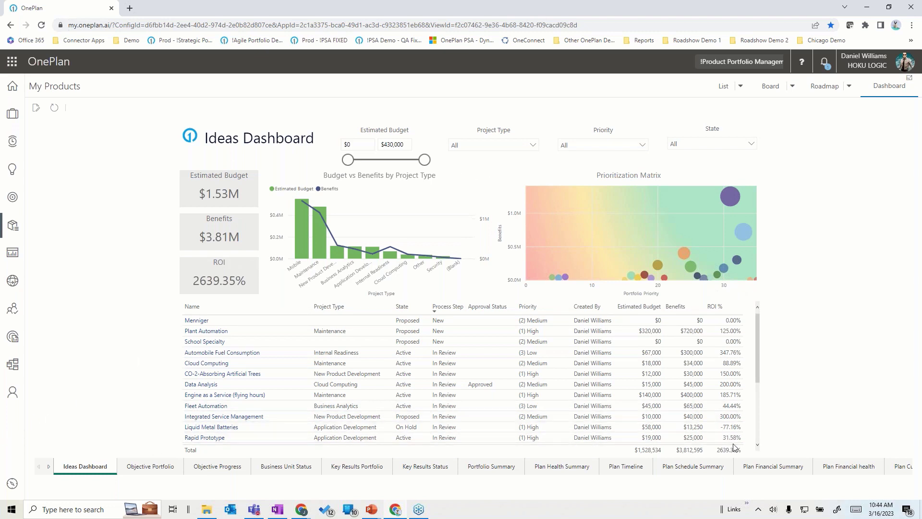
click(49, 466)
click(39, 466)
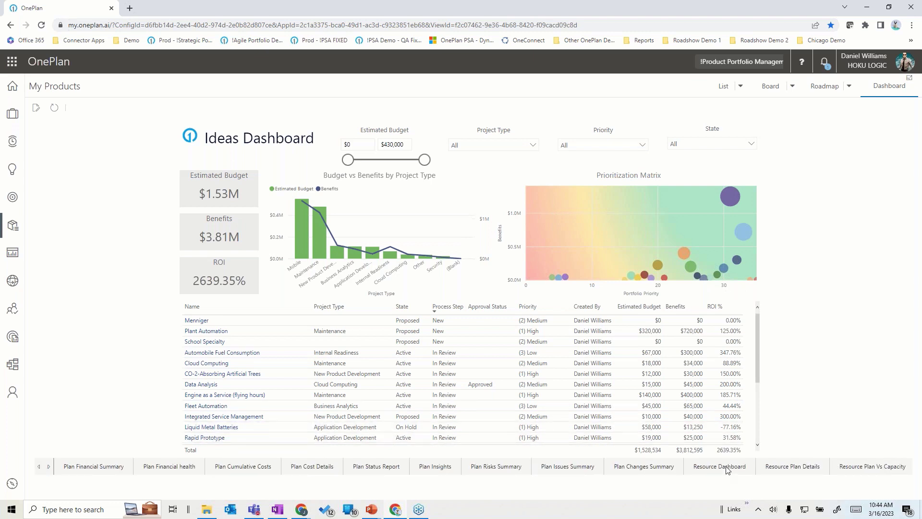
click(719, 467)
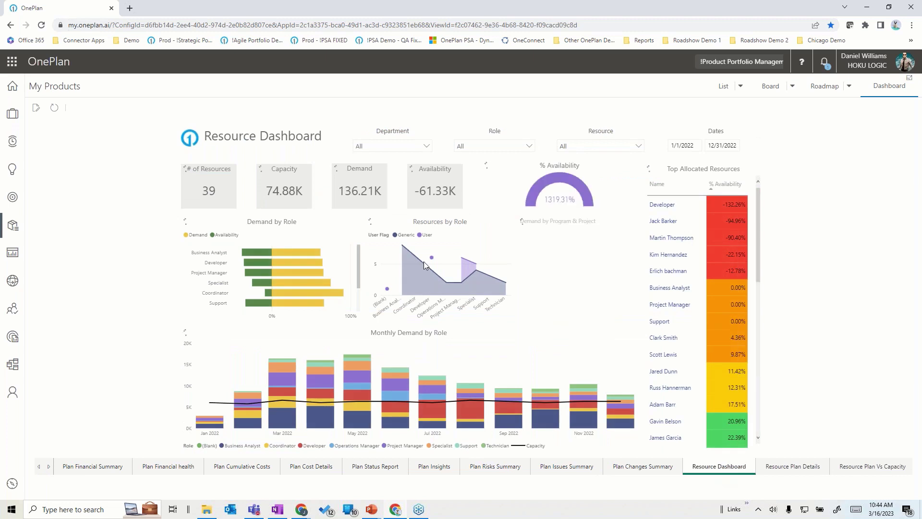
Step: Filter the Resource Dashboard to the Product Development department and the individual resource with -94.96% availability
click(529, 145)
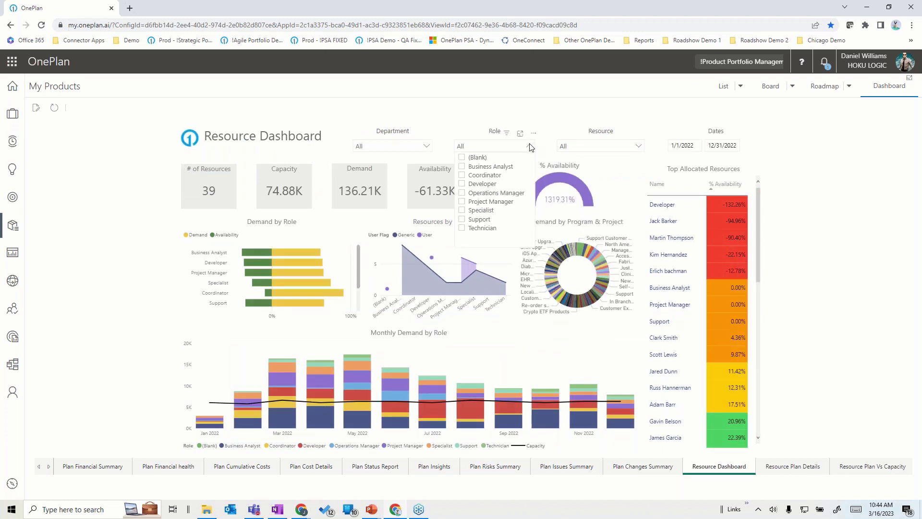
click(427, 146)
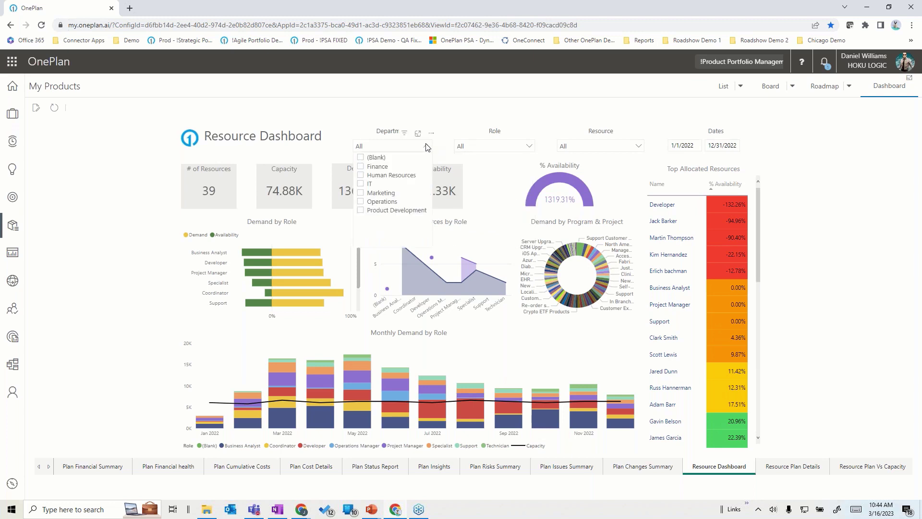
click(360, 210)
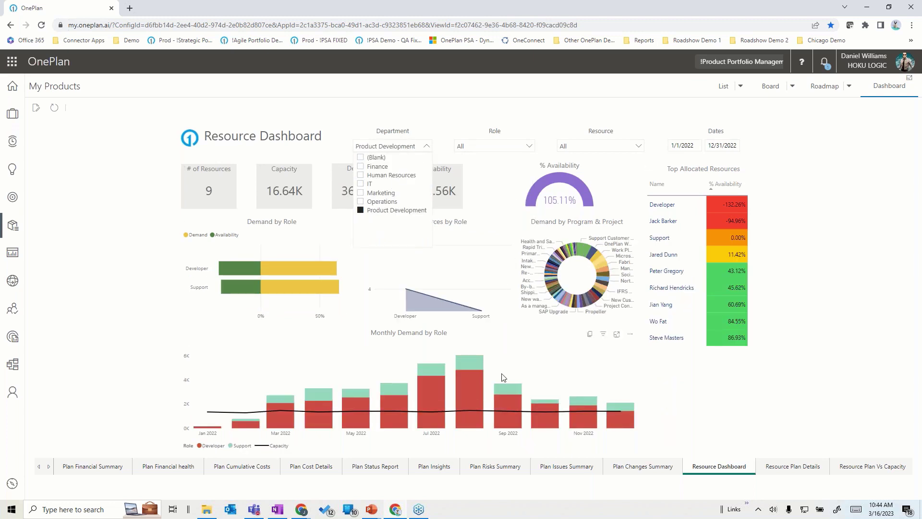
click(633, 146)
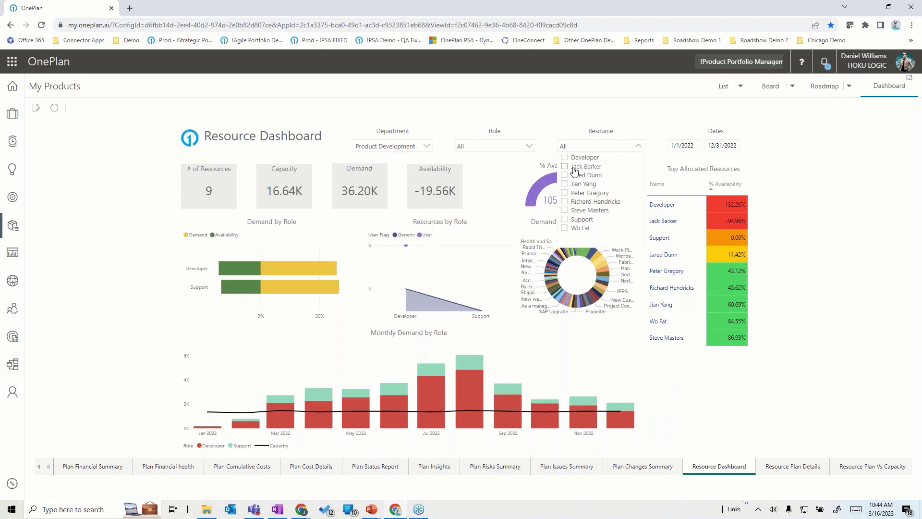
click(565, 166)
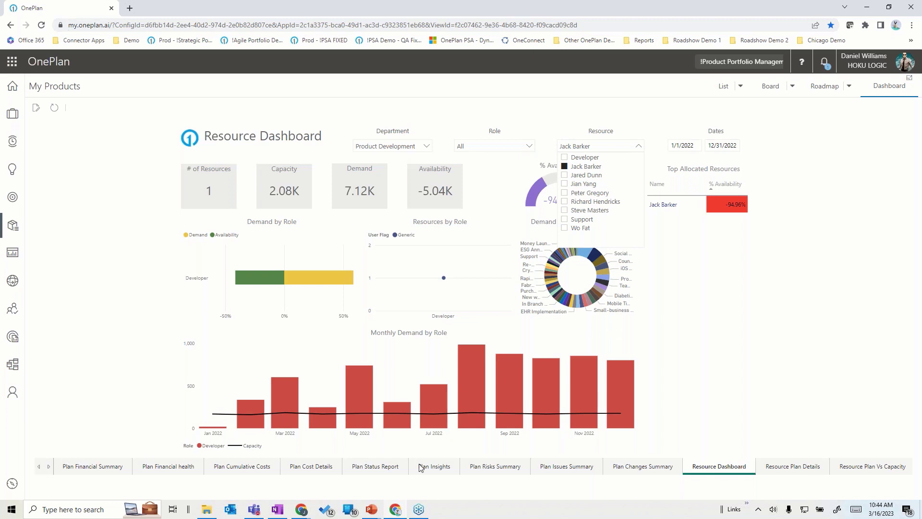
Step: Review the Portfolio Summary report and the Plan Health Summary report
click(39, 467)
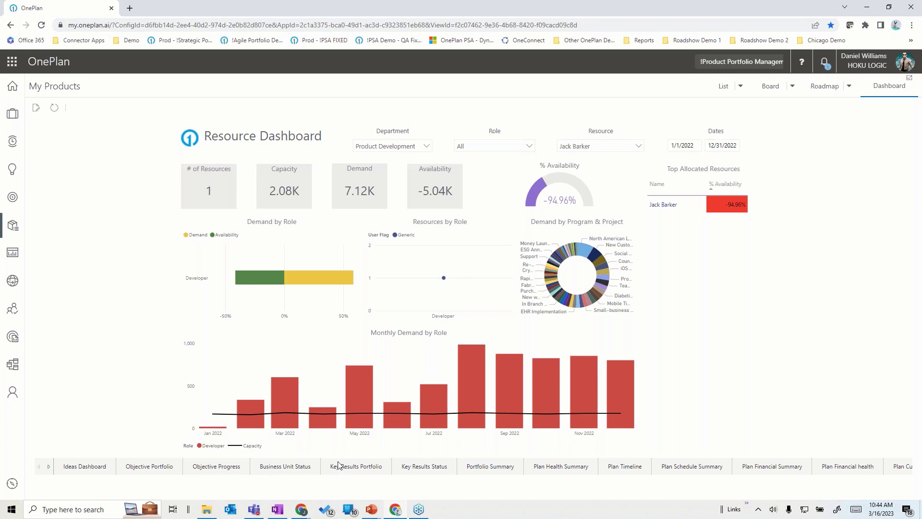
click(479, 467)
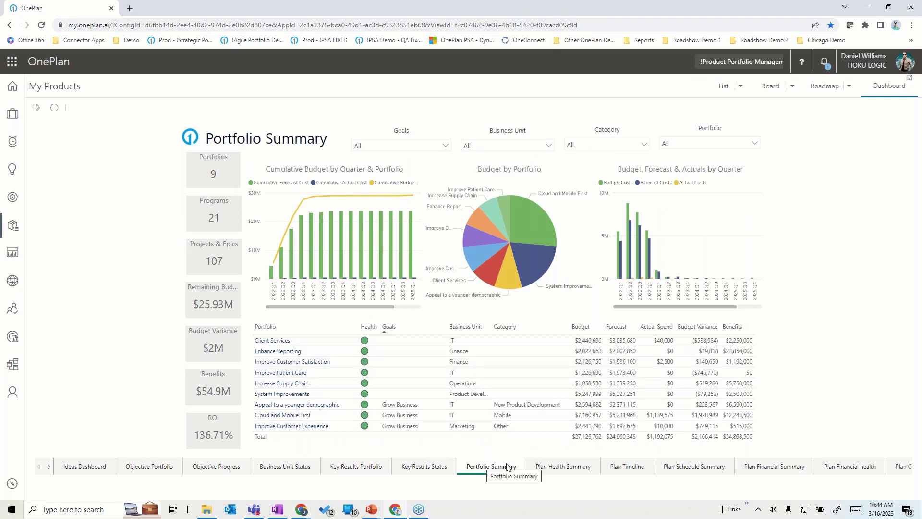
click(548, 468)
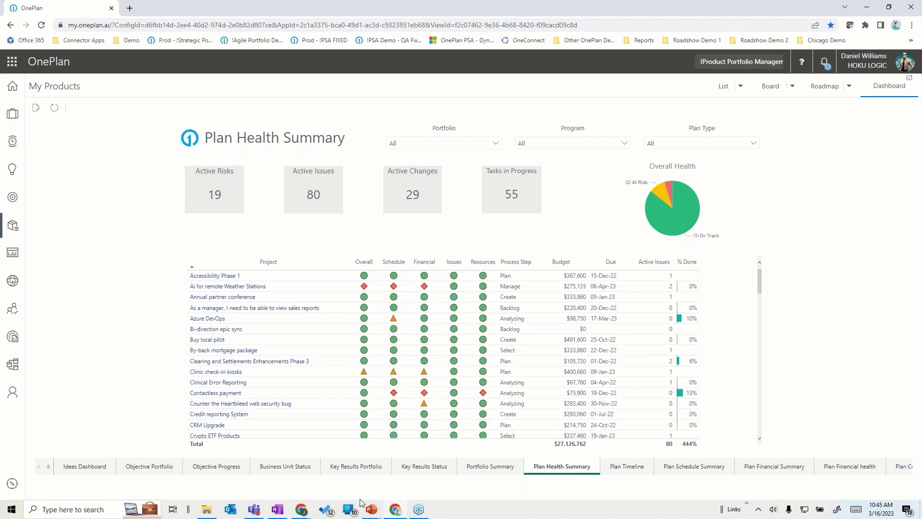
Step: Switch to the running PowerPoint slide show and advance from the Demonstration slide to the Summary slide
click(371, 509)
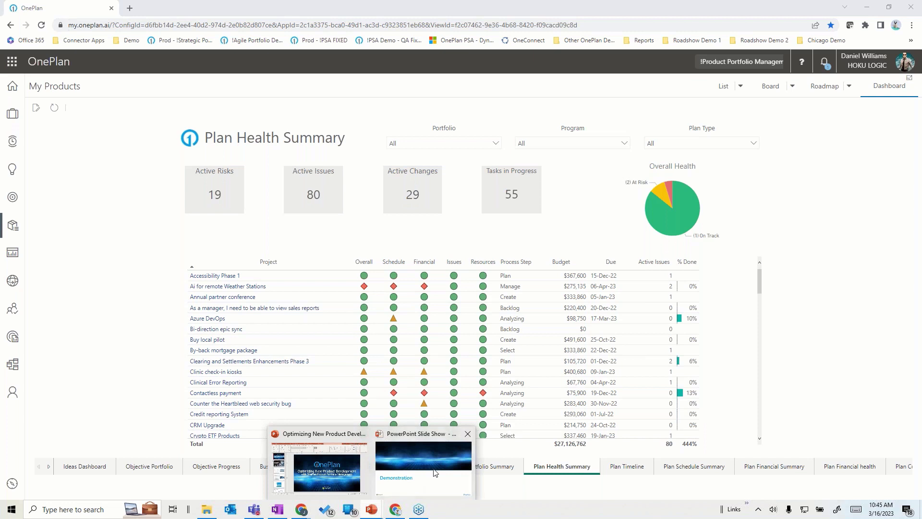
click(435, 472)
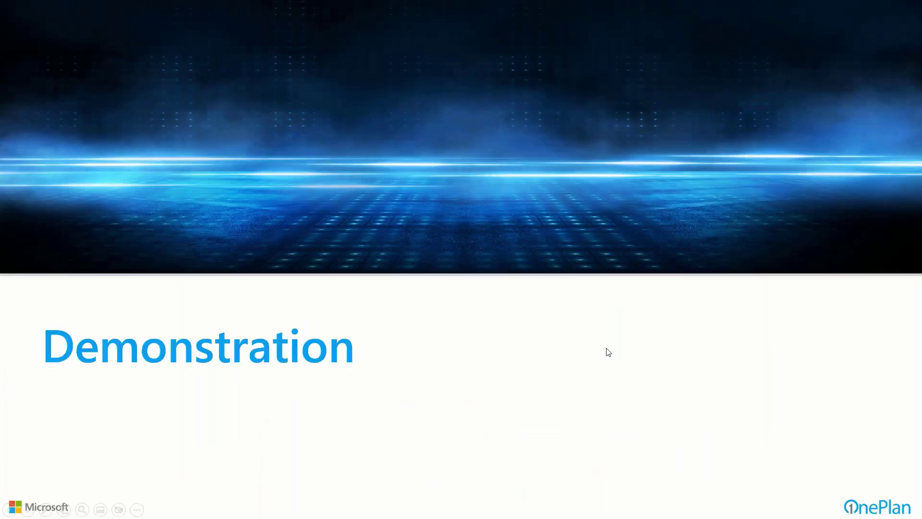
click(636, 395)
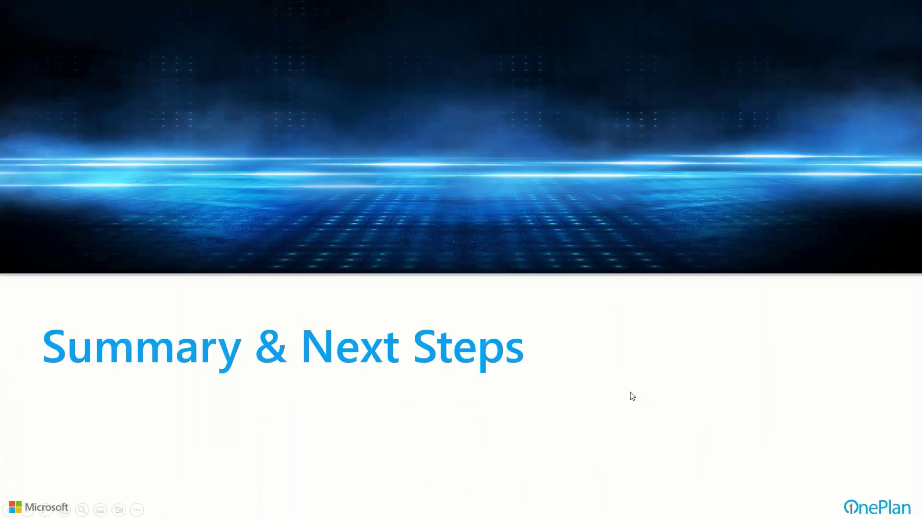
click(632, 395)
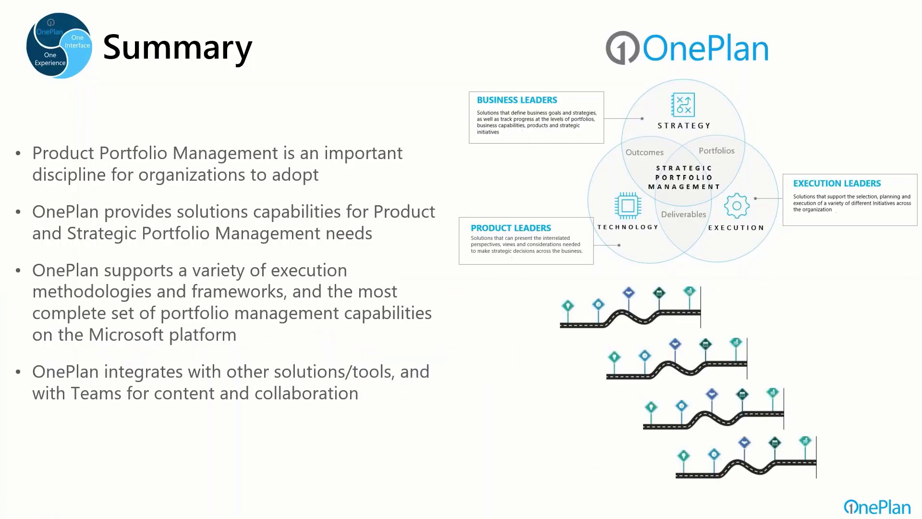